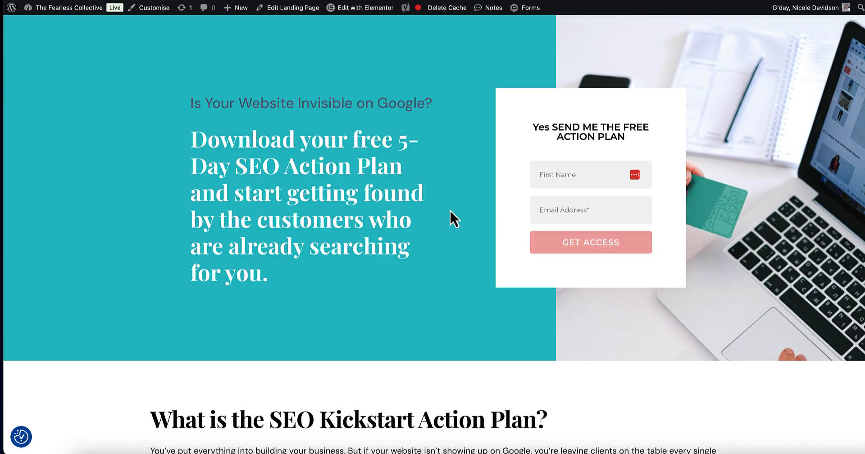
Step: Scroll the SEO Kickstart landing page to the action-plan section and back, then try the First Name field
scroll(442, 213, down, 5)
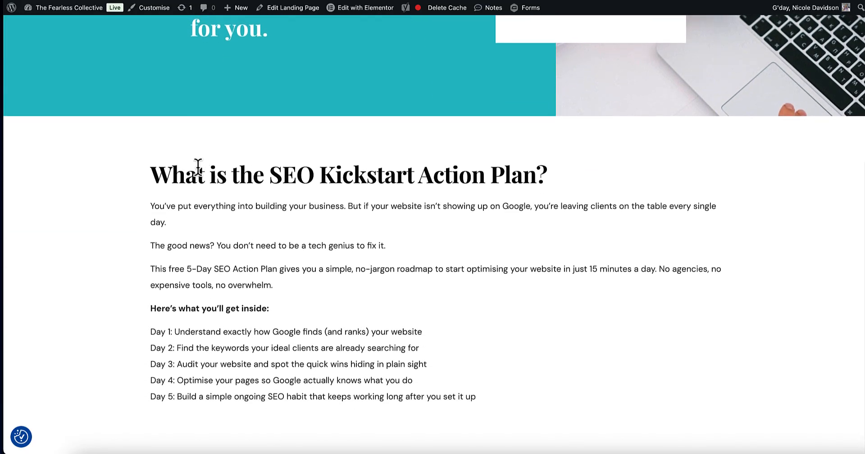
scroll(547, 325, up, 5)
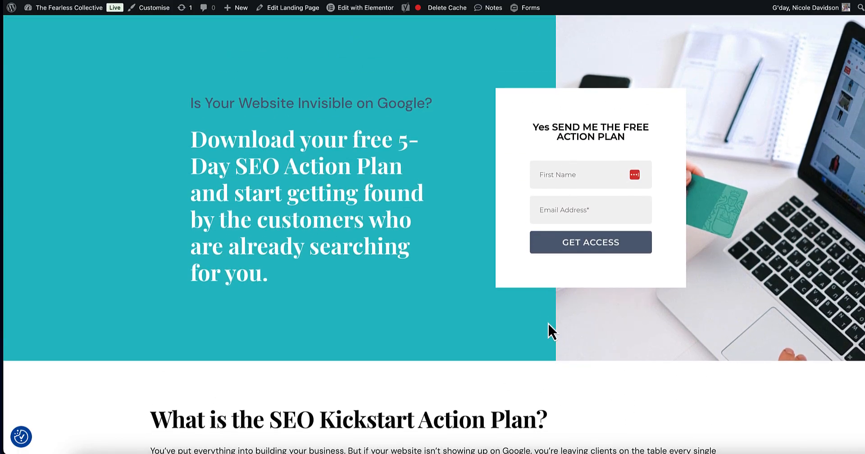
click(574, 176)
Step: Go to Subscribers > Groups and highlight the SEO Kickstart group, still at 0 subscribers
click(495, 133)
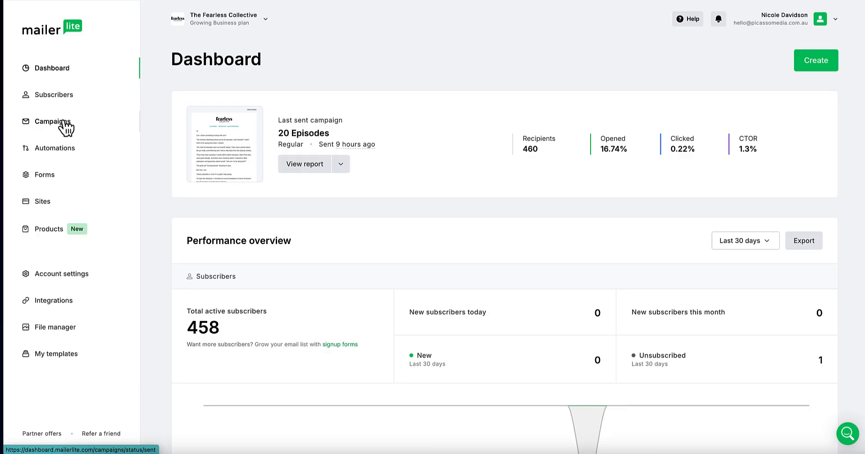
click(48, 96)
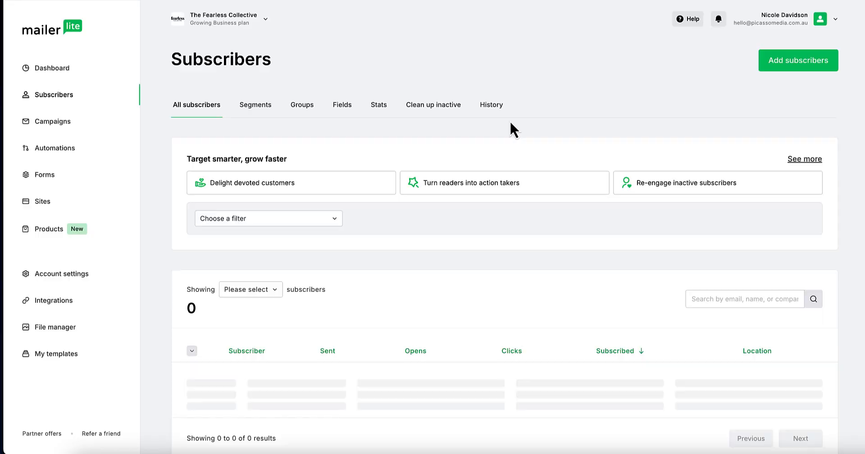
click(302, 106)
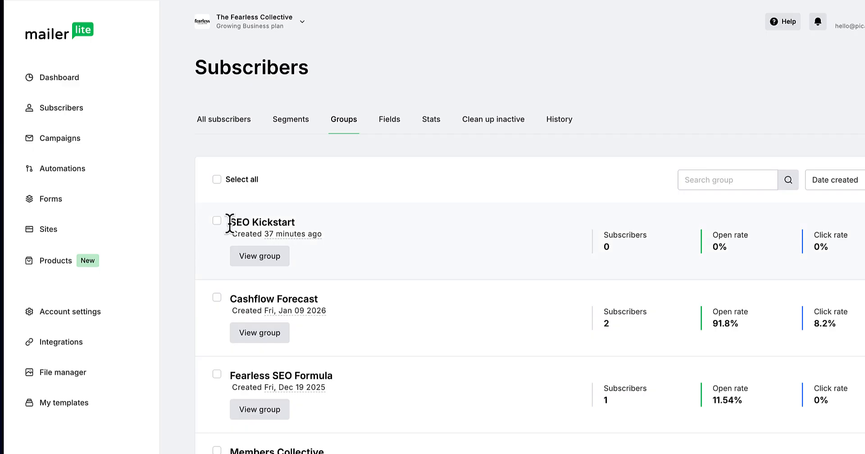
drag(228, 222, 344, 223)
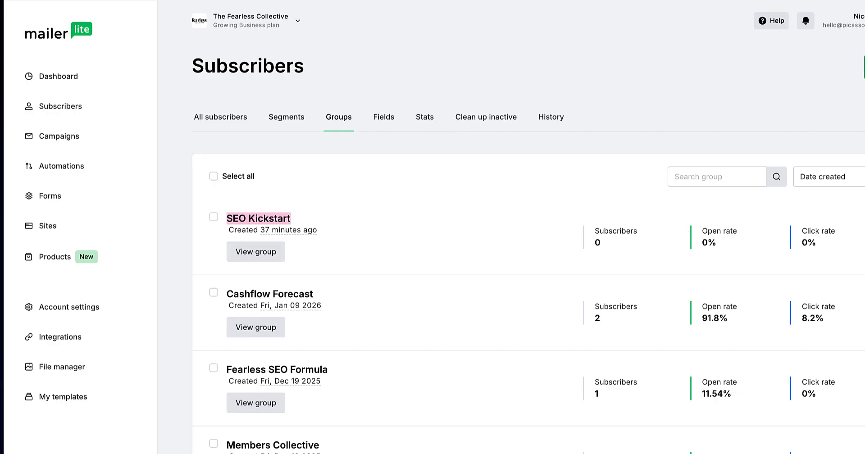
click(864, 67)
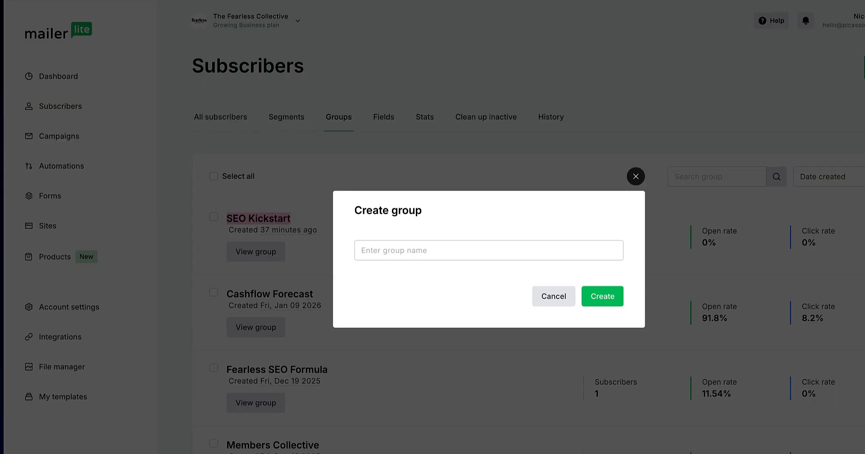
click(404, 252)
click(454, 232)
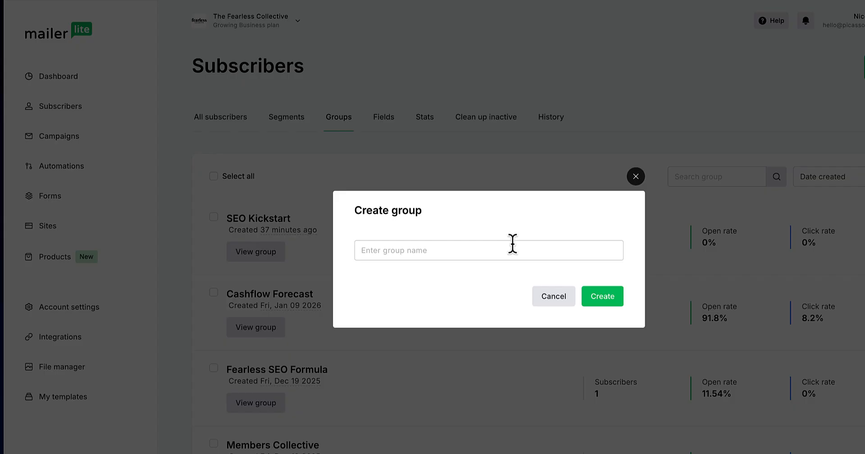
click(635, 177)
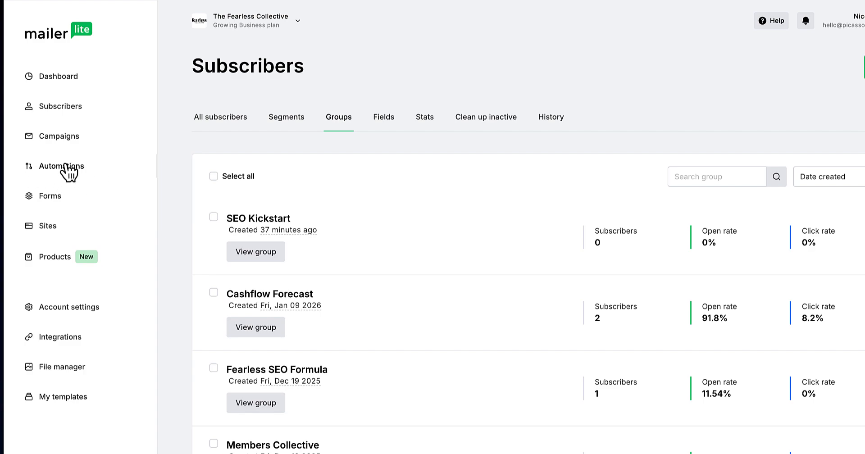
Step: Go to Automations, start a new automation, and browse the workflow templates
click(66, 166)
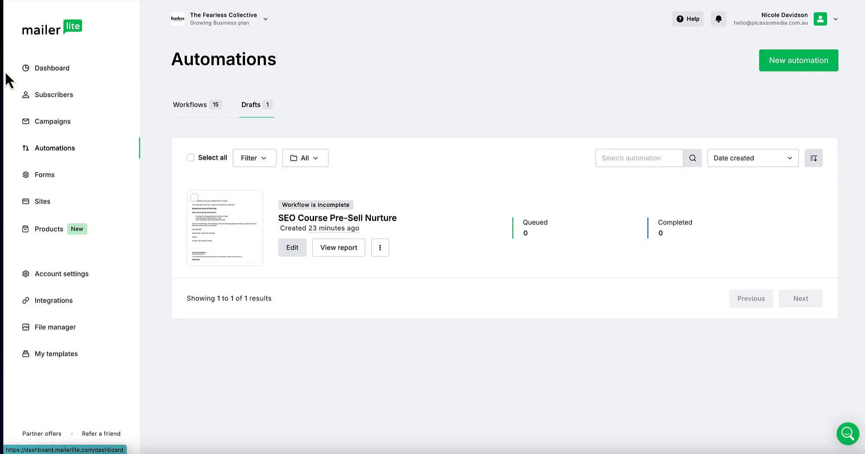
drag(5, 71, 1, 71)
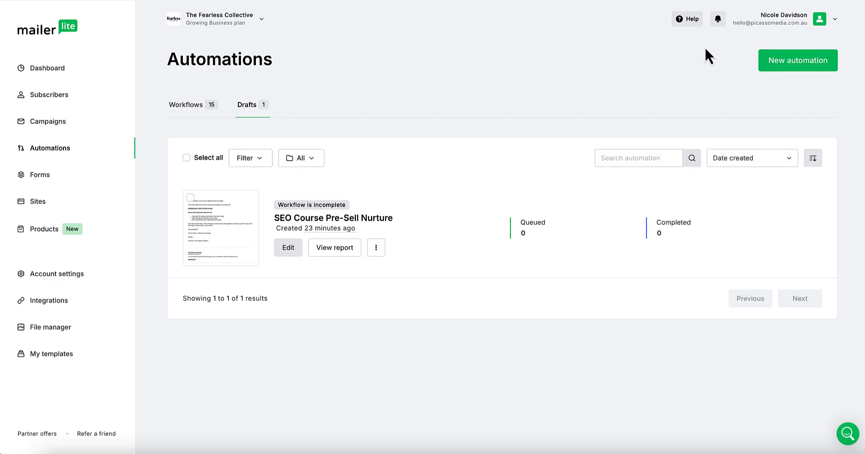
click(808, 68)
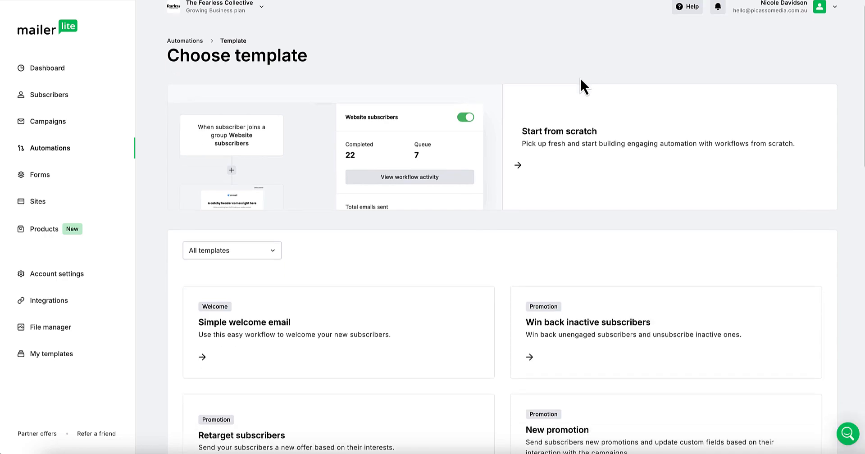
scroll(363, 234, down, 4)
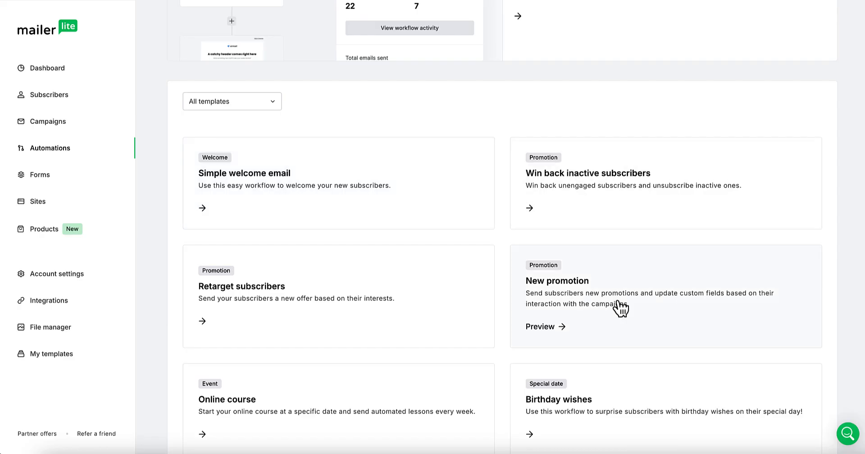
scroll(411, 237, down, 2)
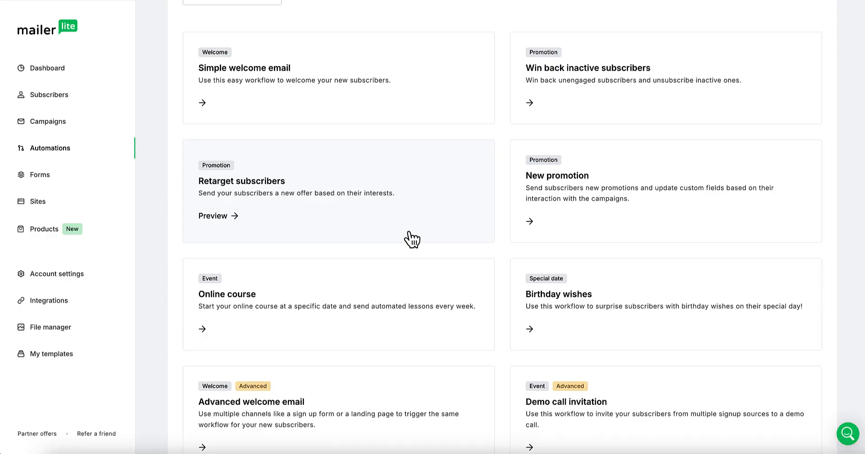
scroll(410, 240, up, 5)
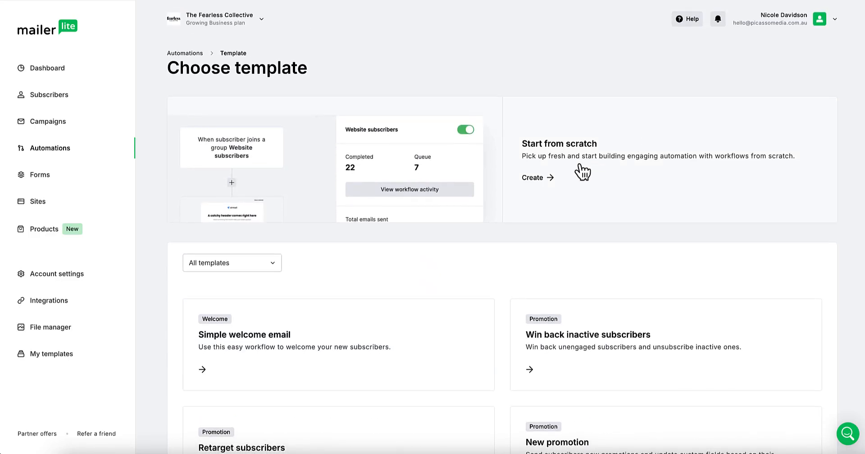
Step: Start from scratch, name the automation 'SEO Kickstart Nurture' with the typo fixed, and begin building
click(543, 178)
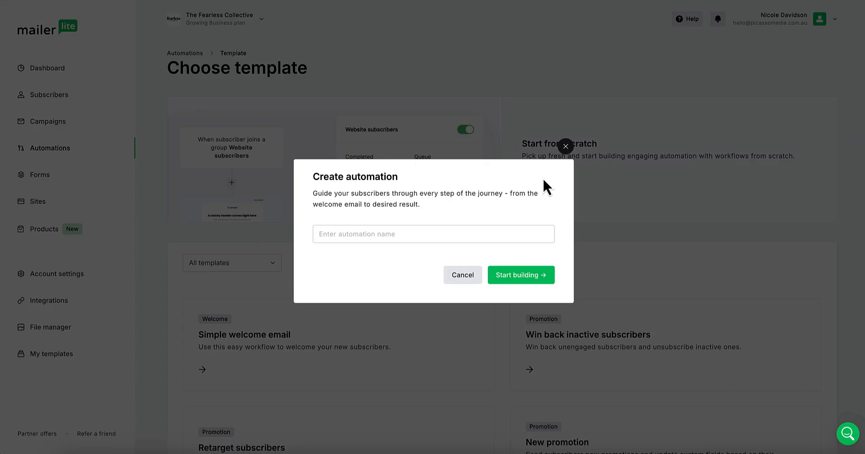
click(348, 234)
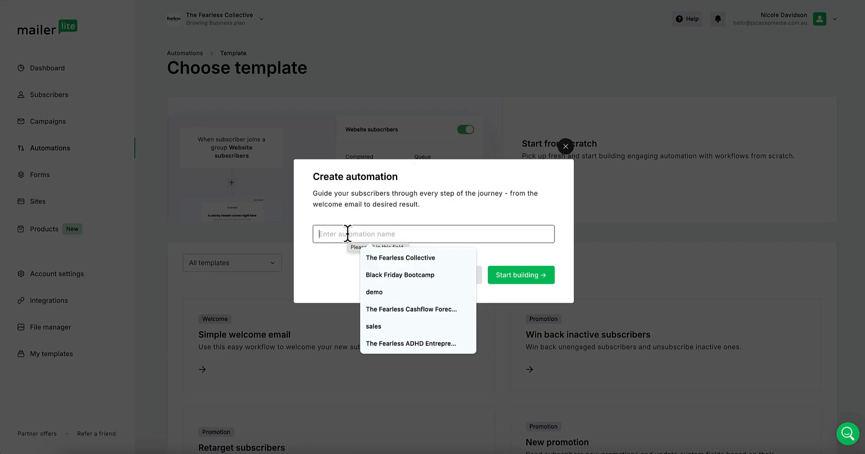
text(SEO )
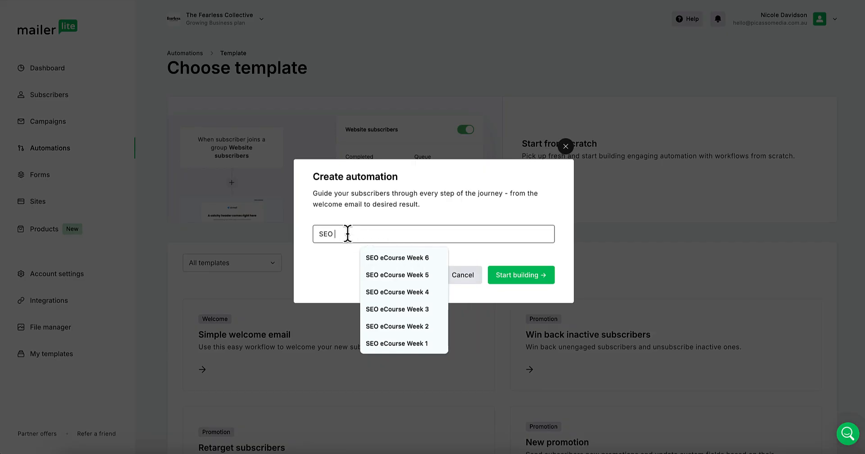
text(Kickstart)
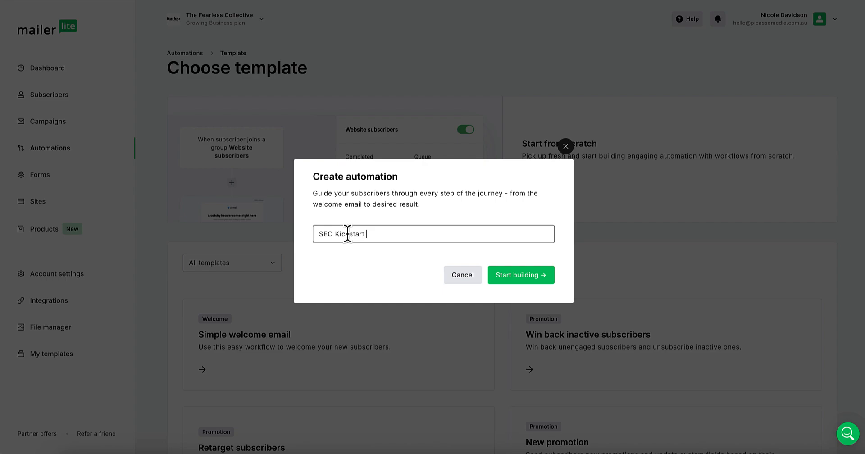
text(Nuture)
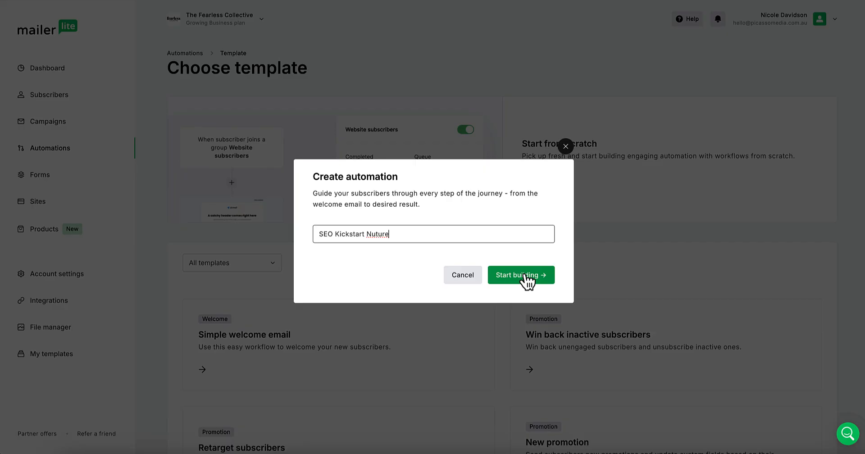
click(374, 234)
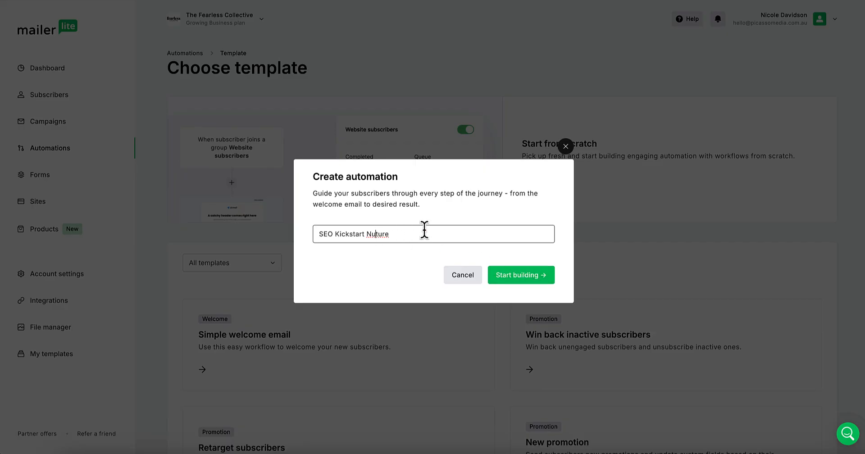
text(r)
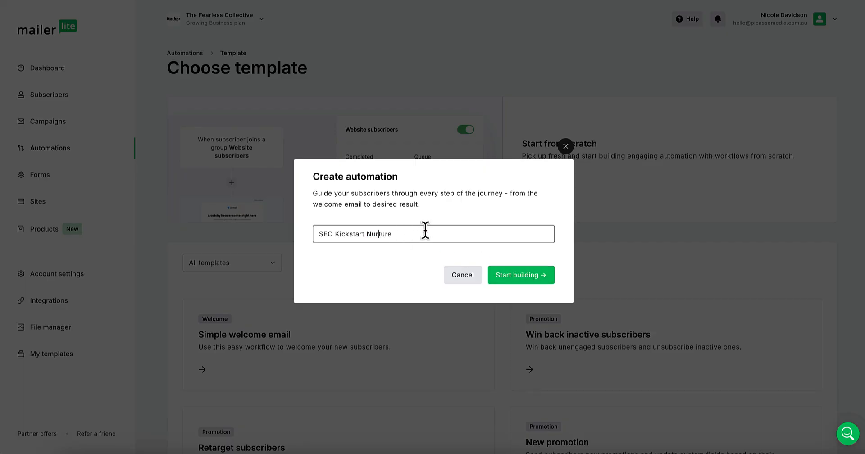
click(523, 277)
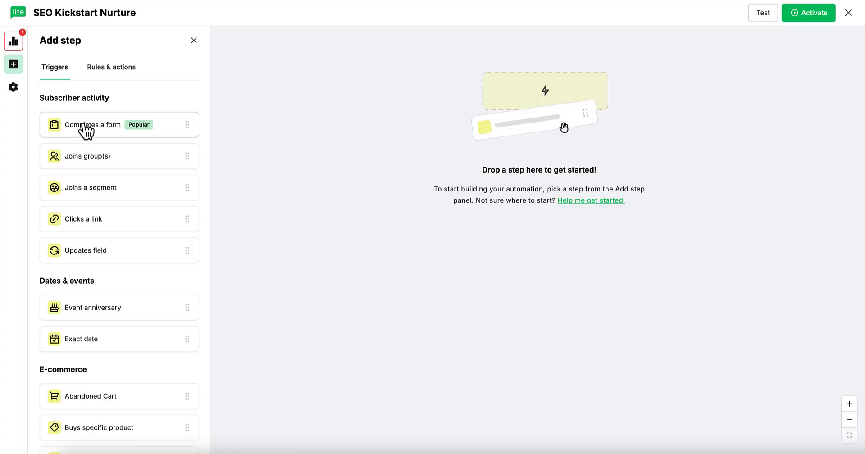
Step: Set a Joins group(s) trigger for the SEO Kickstart group and save it
click(89, 158)
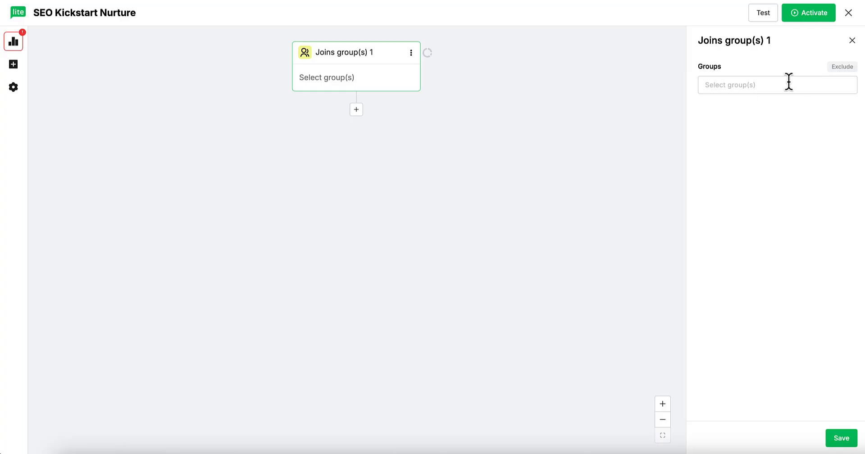
click(782, 83)
scroll(778, 167, down, 2)
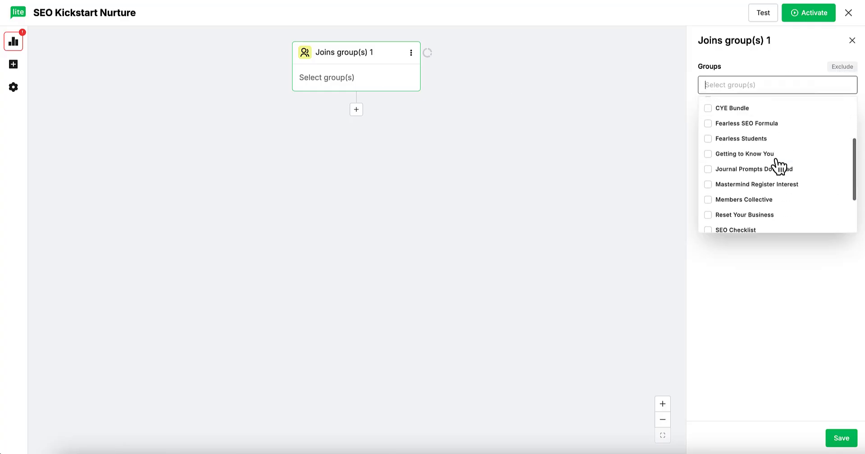
scroll(779, 167, down, 2)
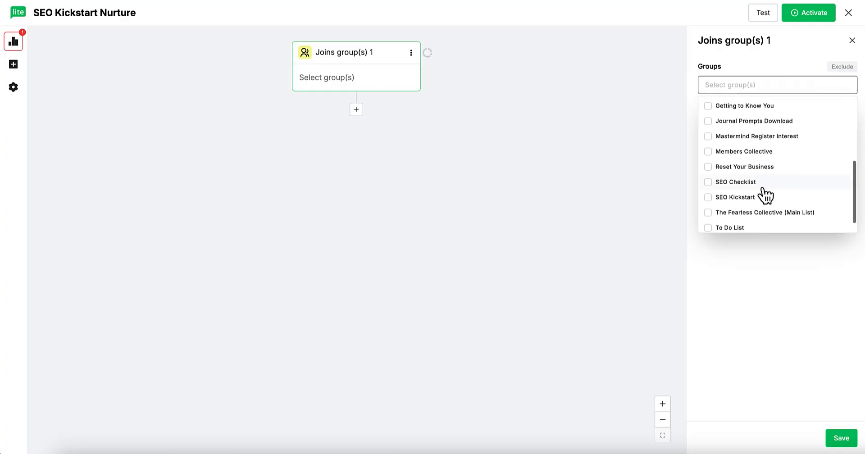
click(707, 195)
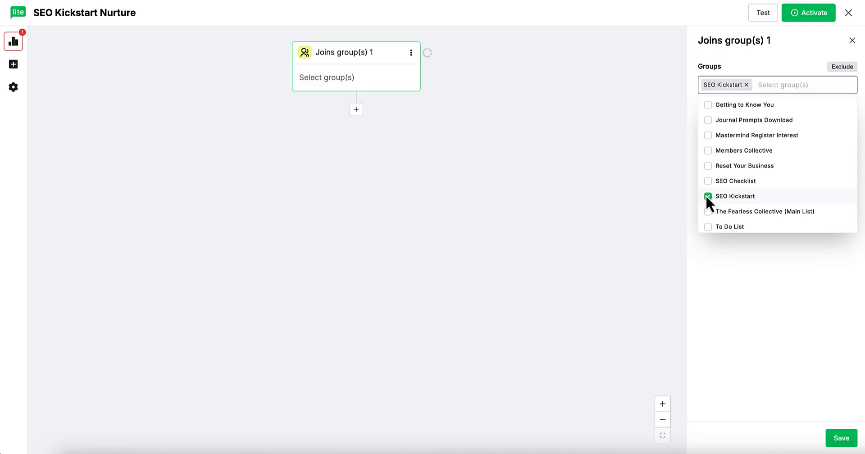
click(799, 418)
click(841, 439)
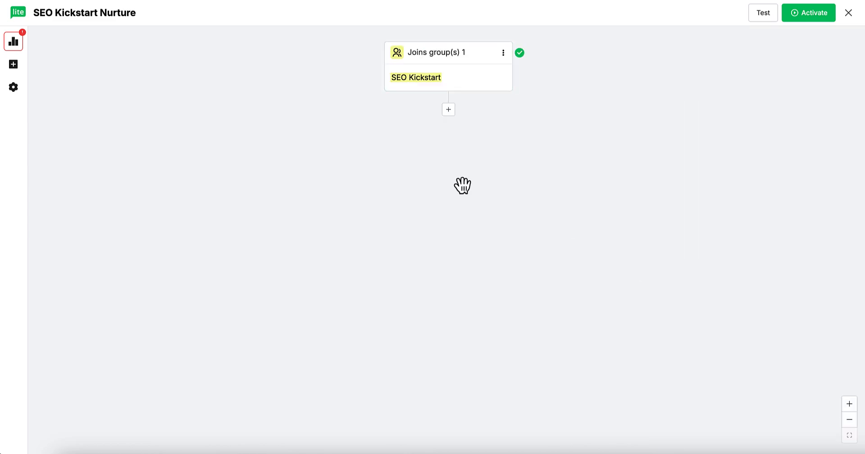
click(448, 111)
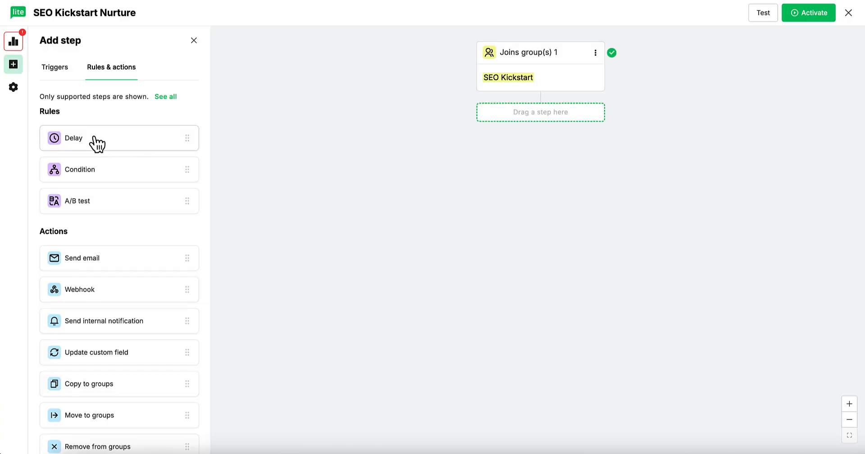
Step: Add a Delay step of 5 minutes after the trigger and save it
drag(93, 143, 512, 115)
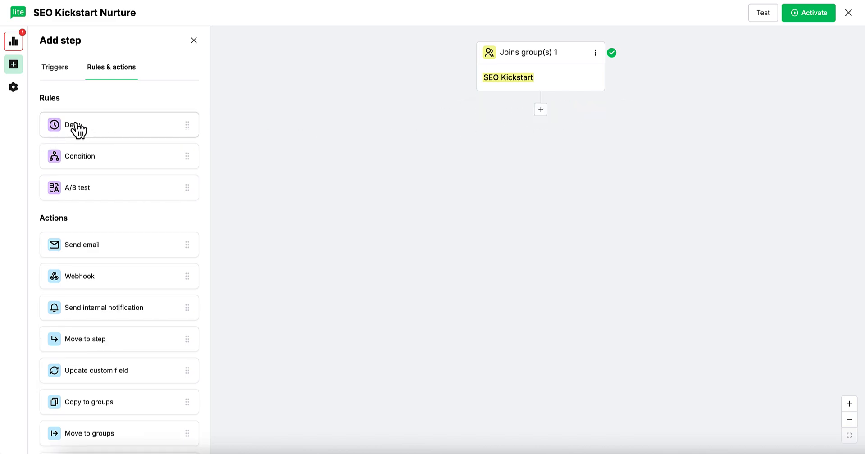
drag(76, 124, 96, 143)
click(98, 149)
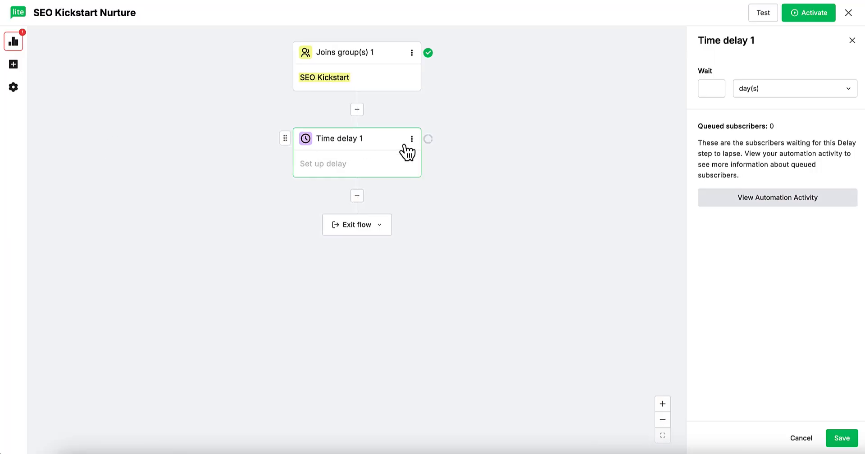
click(712, 89)
text(5)
click(784, 91)
click(768, 111)
click(357, 197)
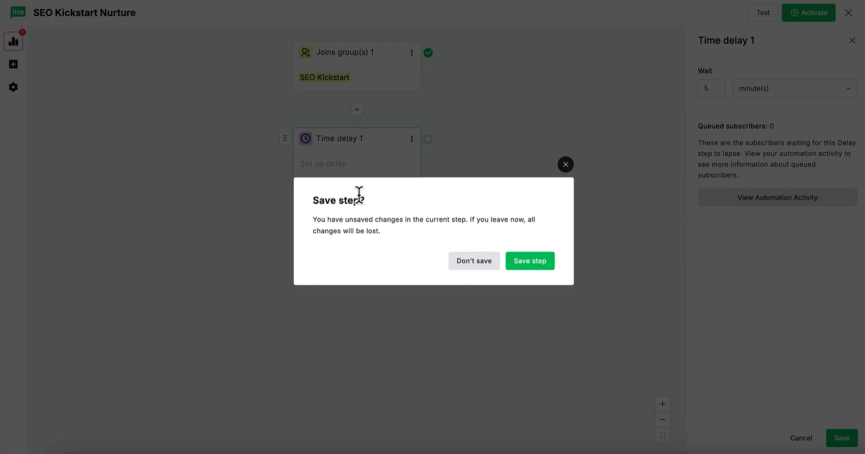
click(565, 165)
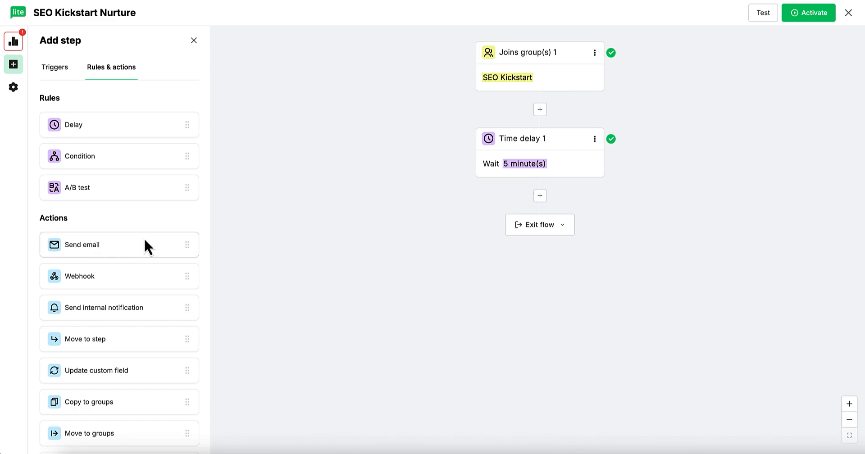
drag(148, 247, 536, 212)
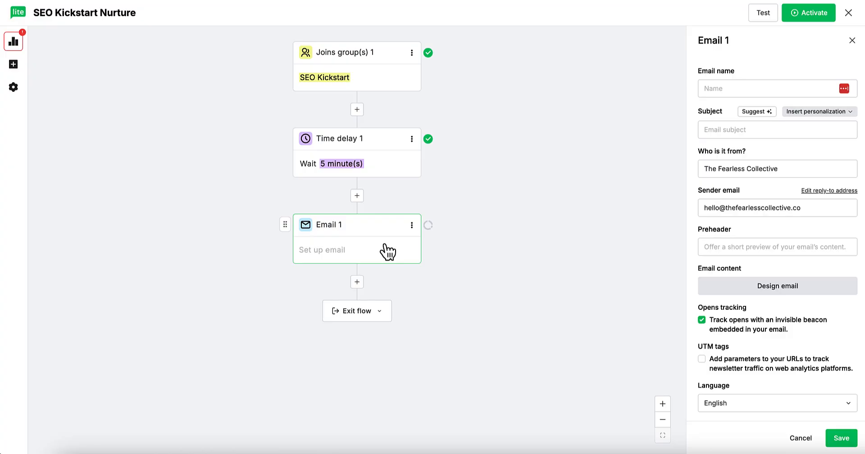
Step: Name the first email step '1. SEO Kickstart Initial'
click(720, 87)
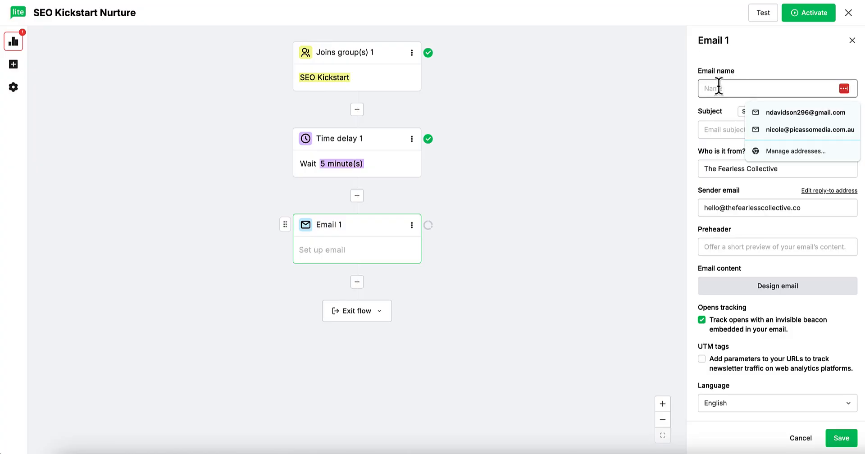
click(749, 61)
click(727, 87)
text(SEO Ki)
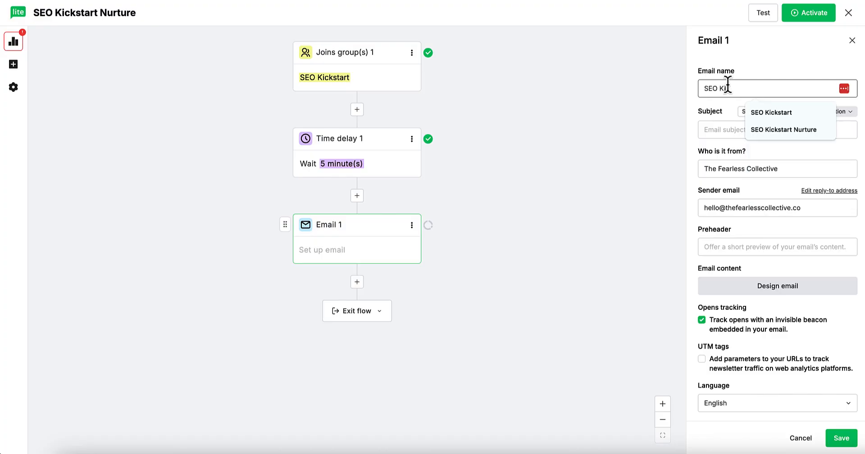
text(ckstart Initial)
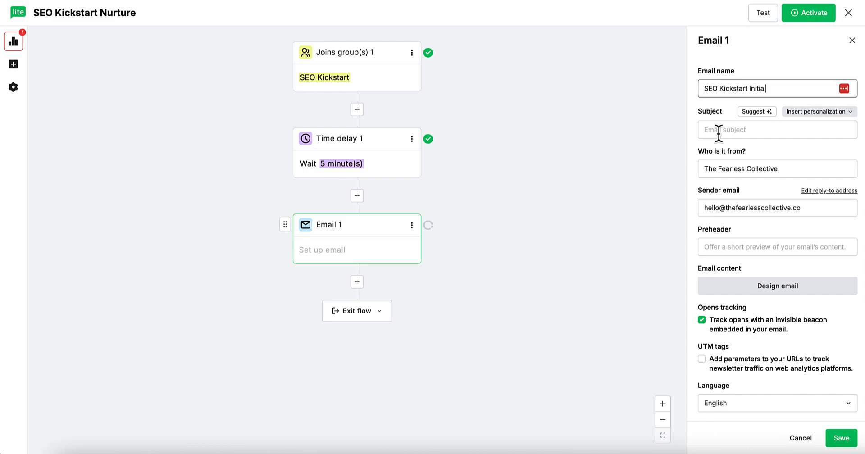
click(703, 88)
text(1.)
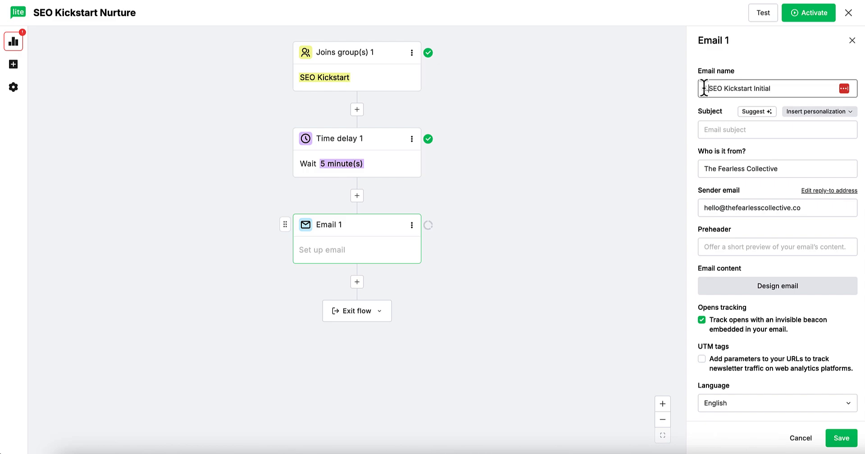
Step: Enter the sender email address and put the sender's name before The Fearless Collective
click(717, 130)
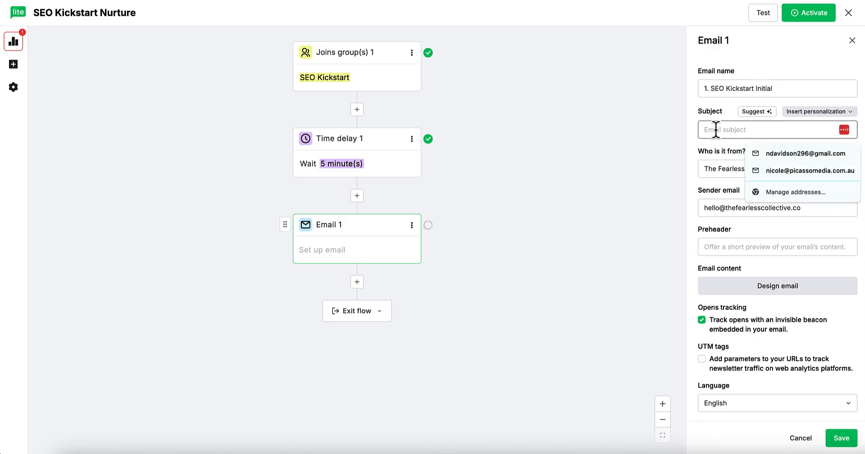
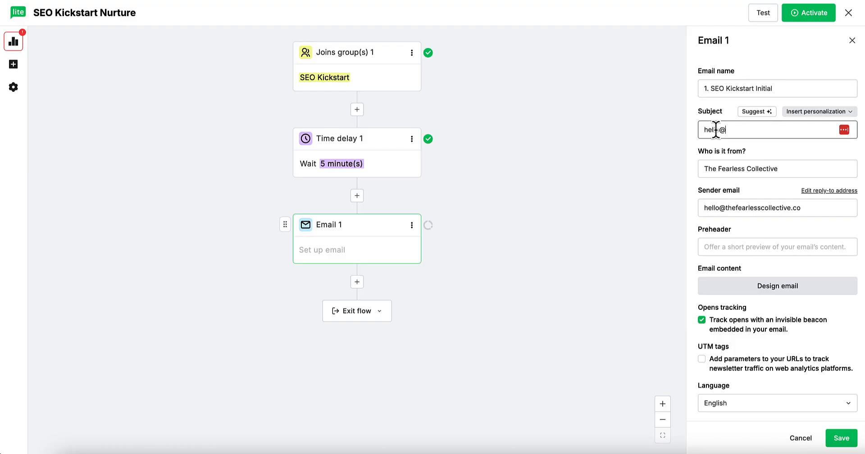
key(Tab)
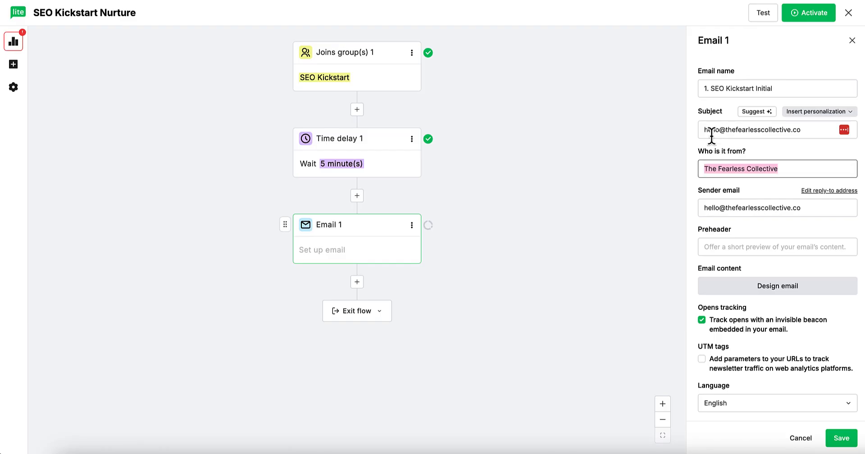
click(703, 167)
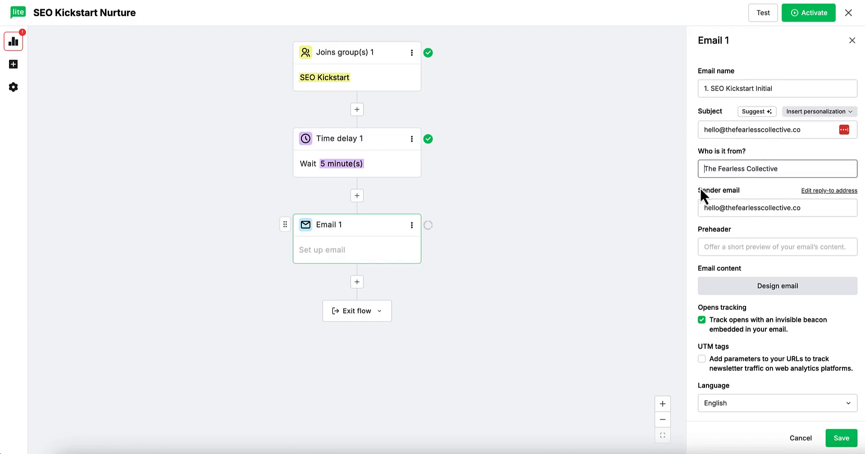
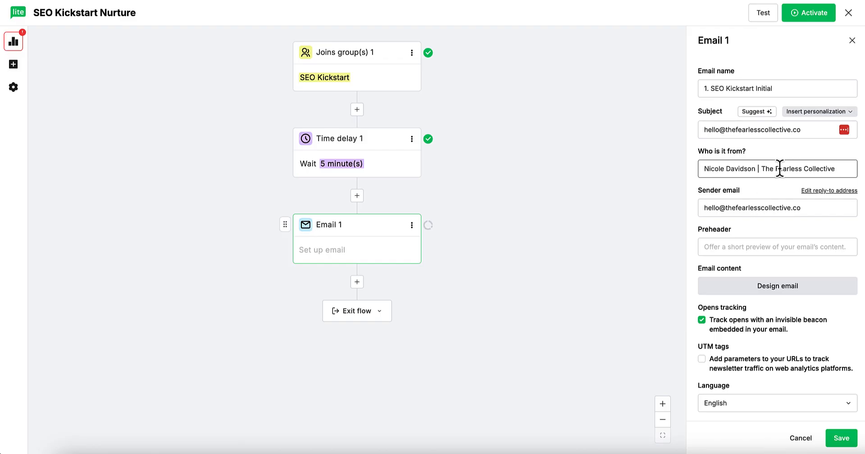
drag(751, 169, 677, 173)
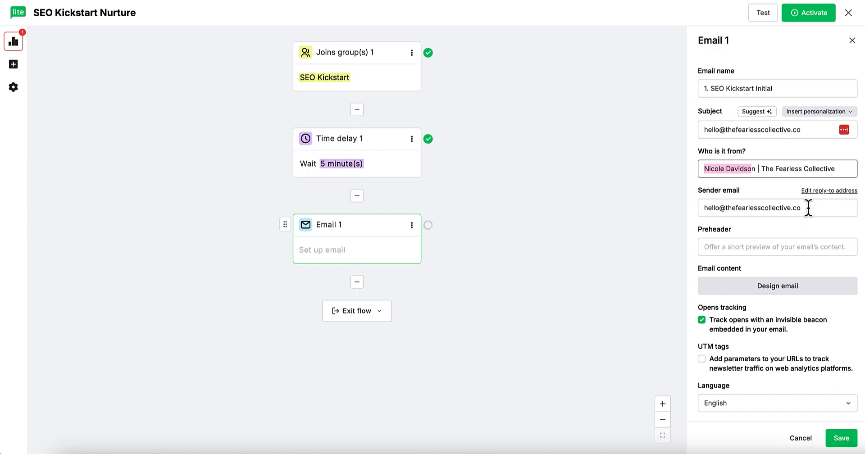
drag(808, 207, 647, 208)
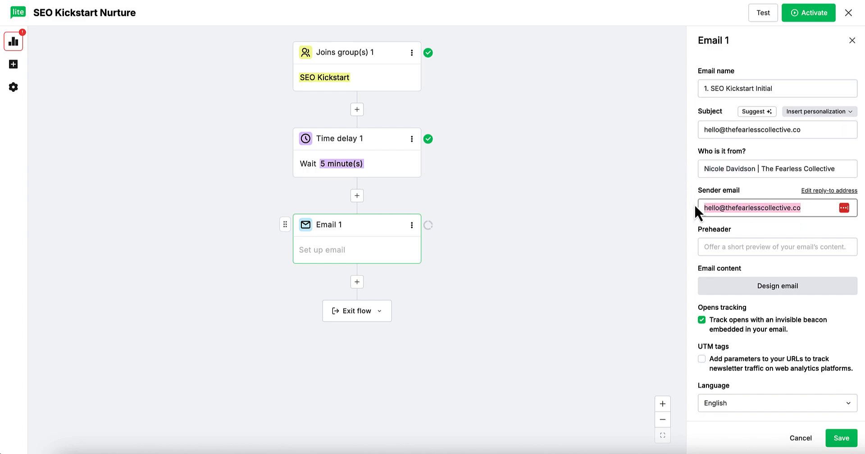
drag(802, 129, 656, 127)
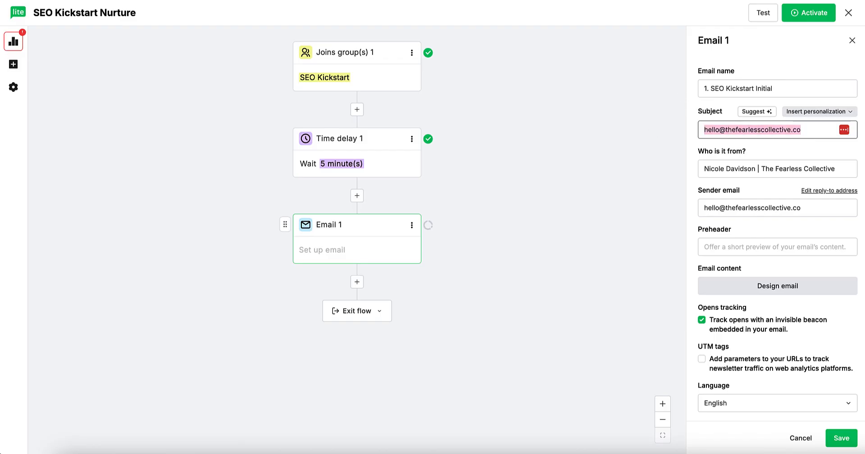
Step: Copy Email 1's subject 'Your 5-Day SEO Action Plan is here!' from the doc's 7-Email Nurture Sequence
click(653, 0)
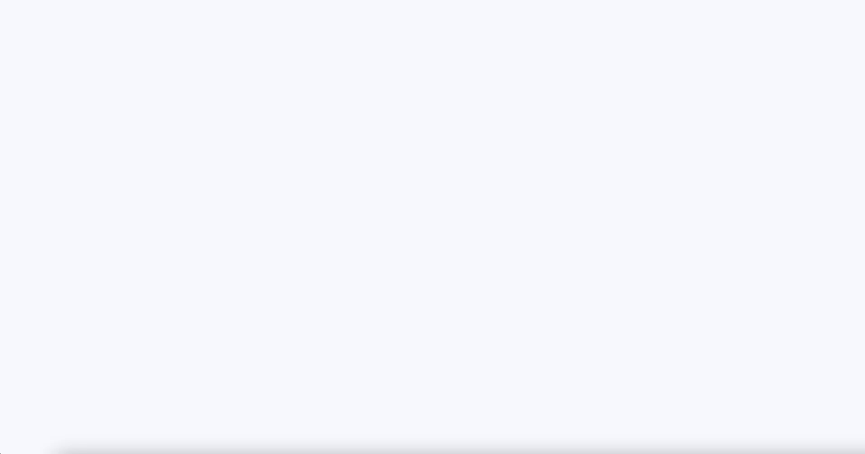
scroll(528, 86, up, 20)
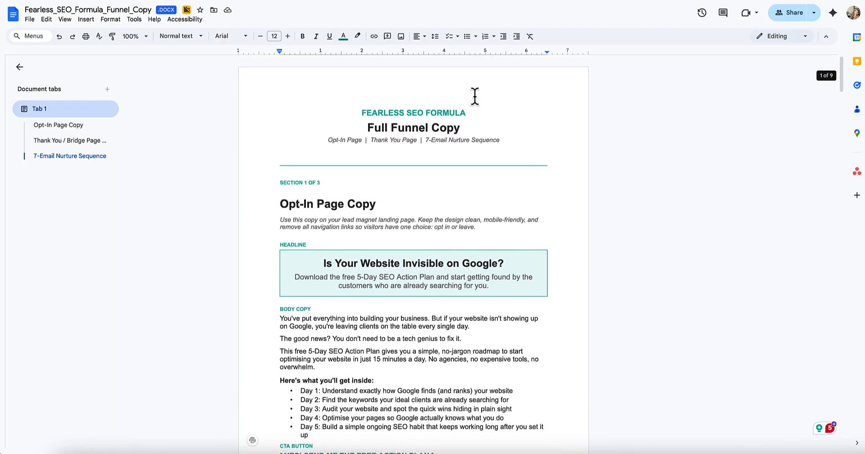
scroll(468, 102, down, 1)
scroll(463, 104, down, 2)
scroll(416, 119, down, 8)
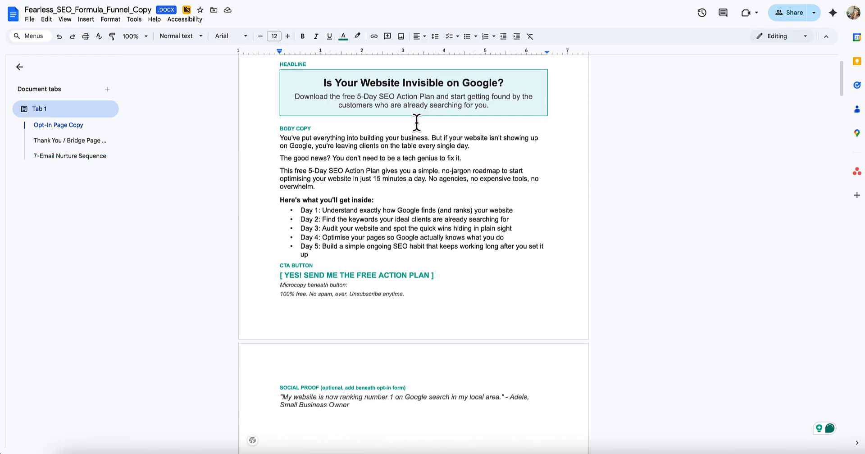
click(81, 156)
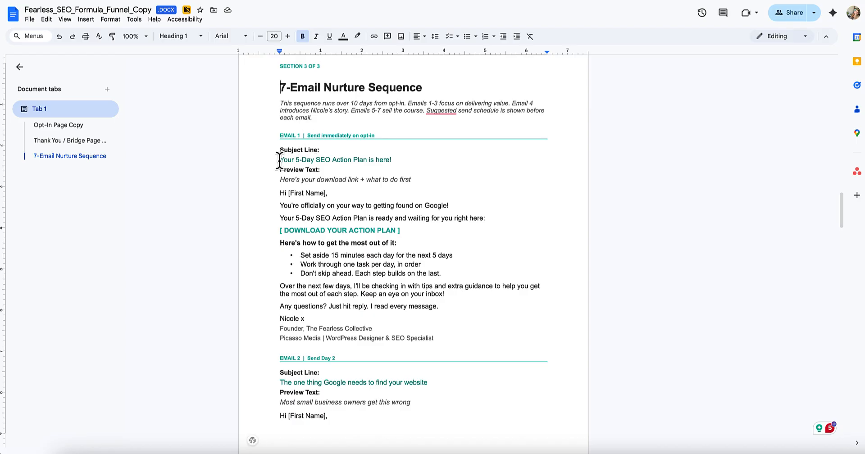
drag(277, 159, 421, 161)
key(ctrl+c)
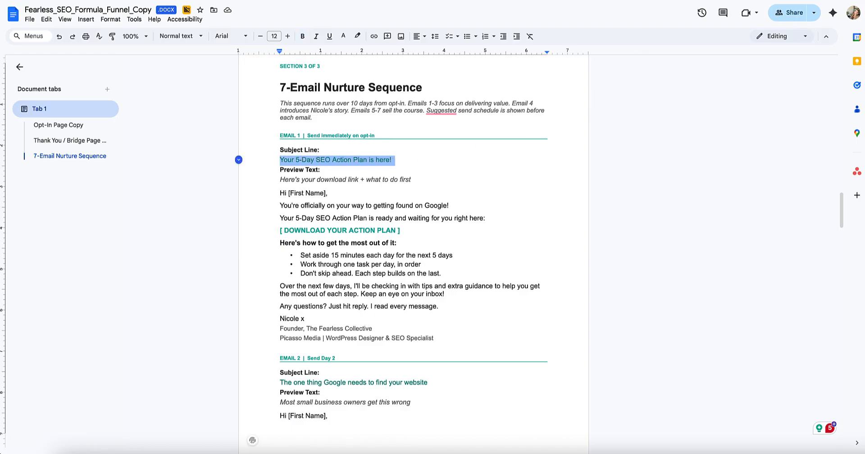
key(ctrl+Tab)
Step: Paste the subject and prefix it with the {$name} personalization and a comma
key(ctrl+v)
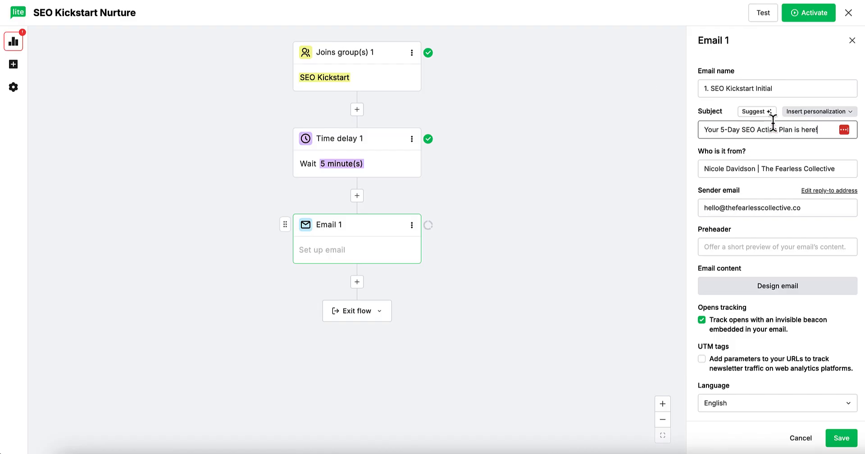
click(826, 113)
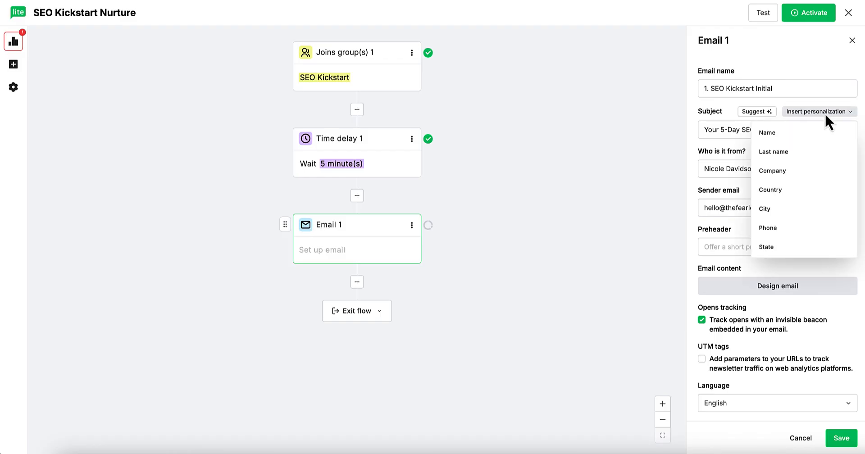
click(718, 133)
click(789, 113)
click(790, 144)
text(,)
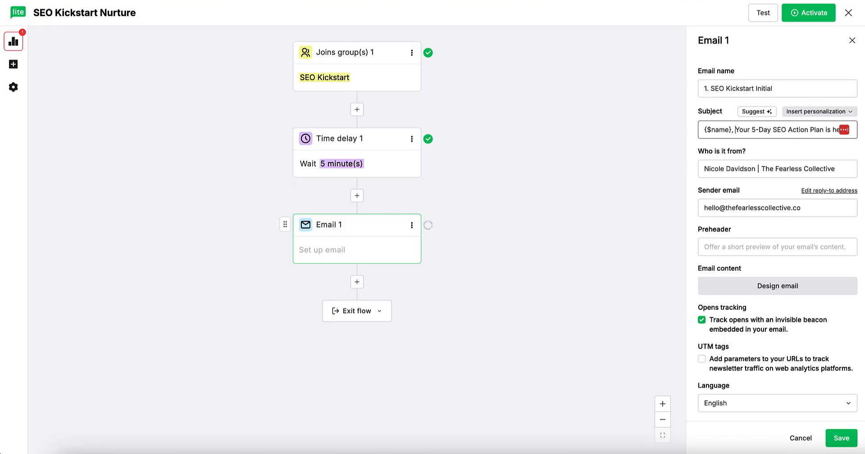
Step: Fill the preheader with the doc's preview text 'Here's your download link + what to do first'
key(alt+Tab)
drag(280, 180, 450, 184)
key(ctrl+c)
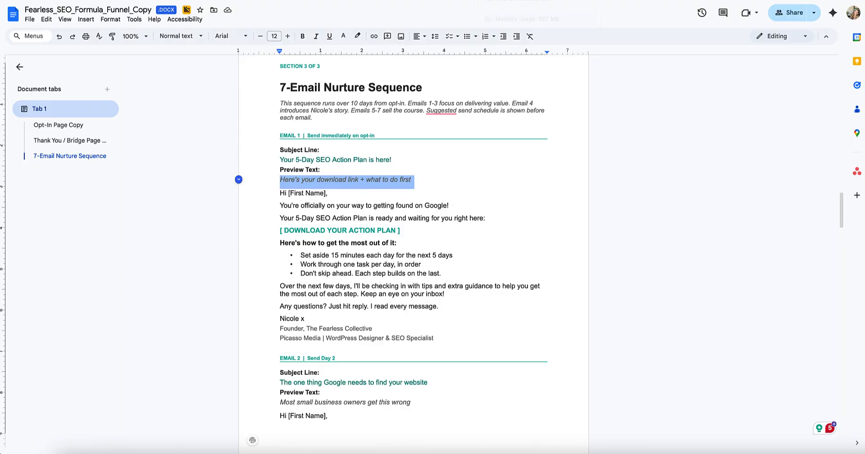
key(alt+Tab)
click(743, 245)
key(ctrl+v)
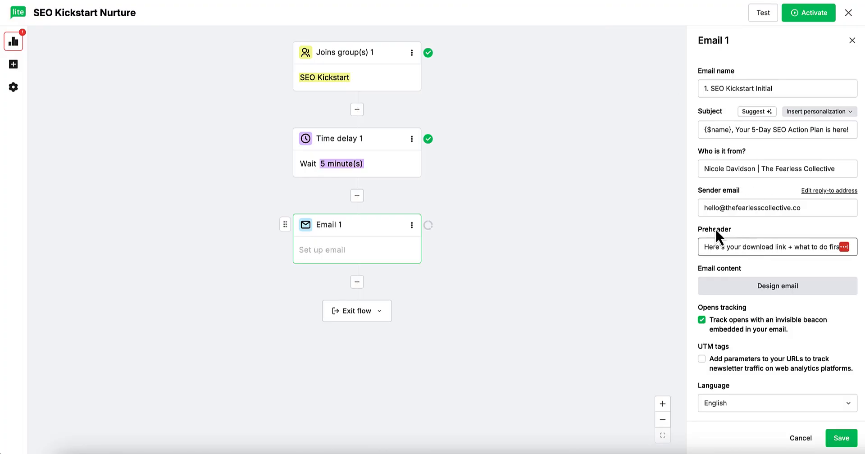
scroll(778, 222, down, 1)
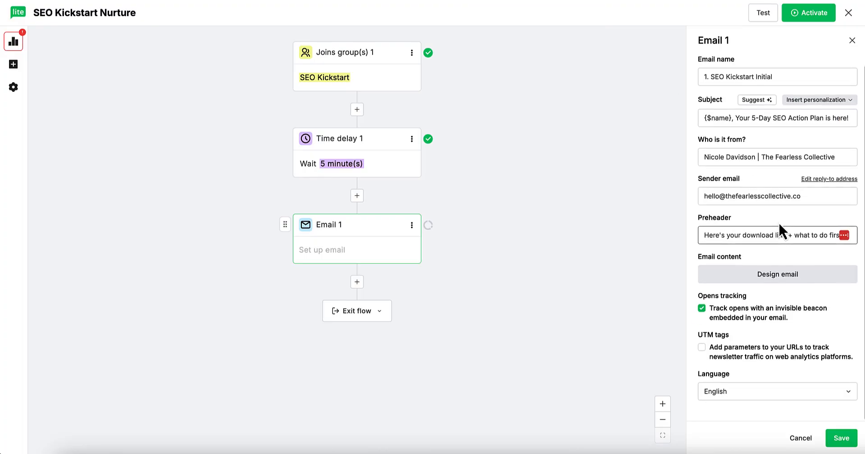
click(775, 279)
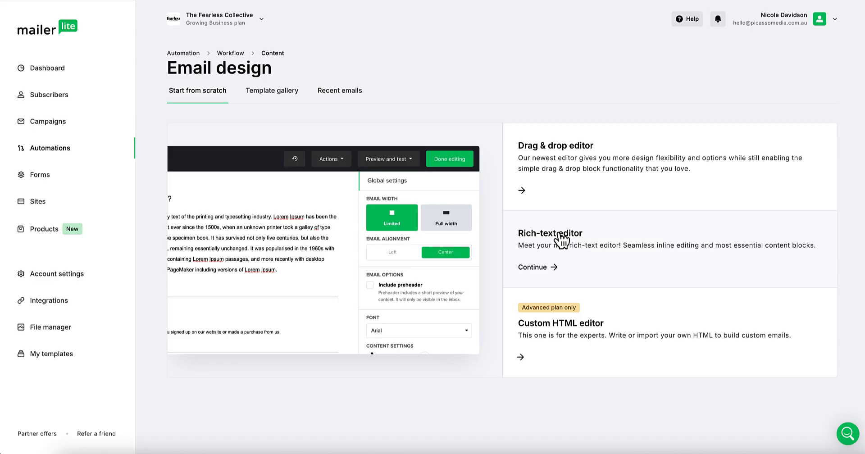
Step: Browse the email templates, then switch to Recent emails showing 26 previously sent designs
click(287, 91)
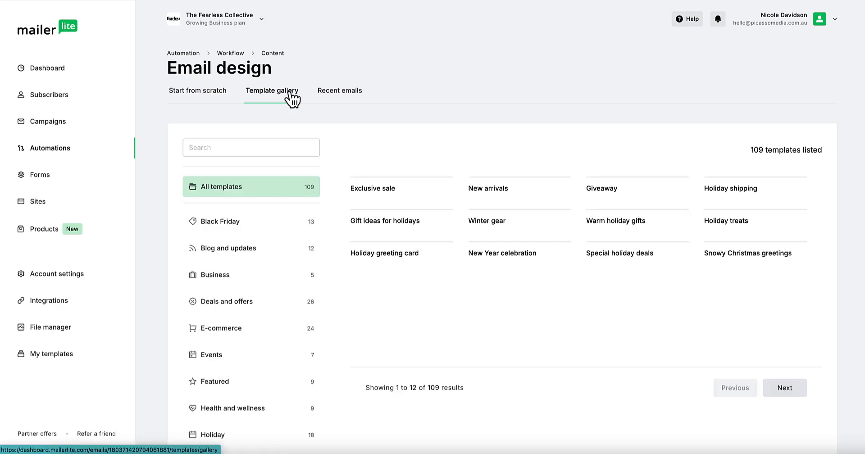
scroll(639, 238, down, 5)
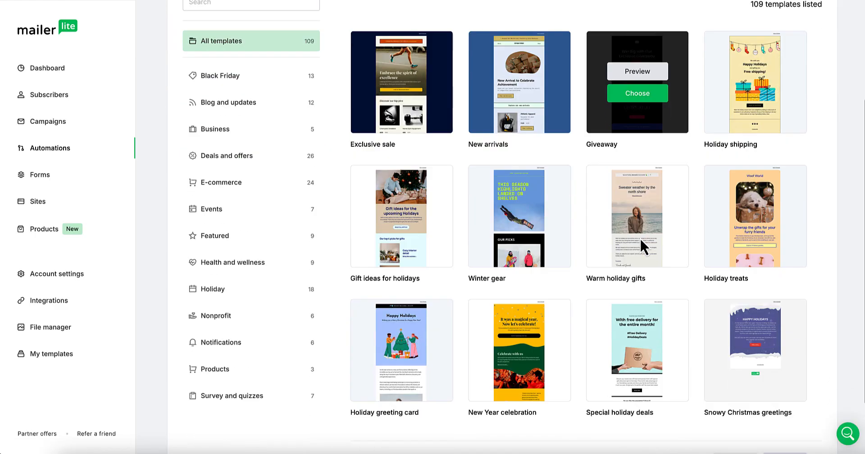
scroll(388, 161, up, 5)
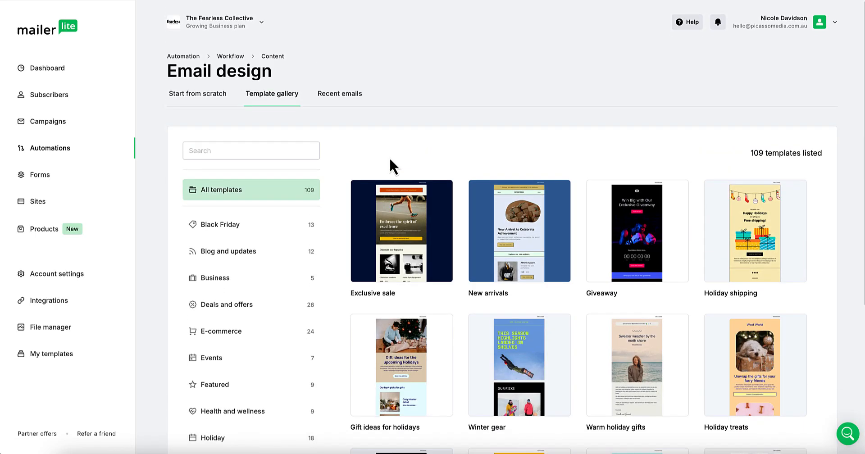
click(350, 92)
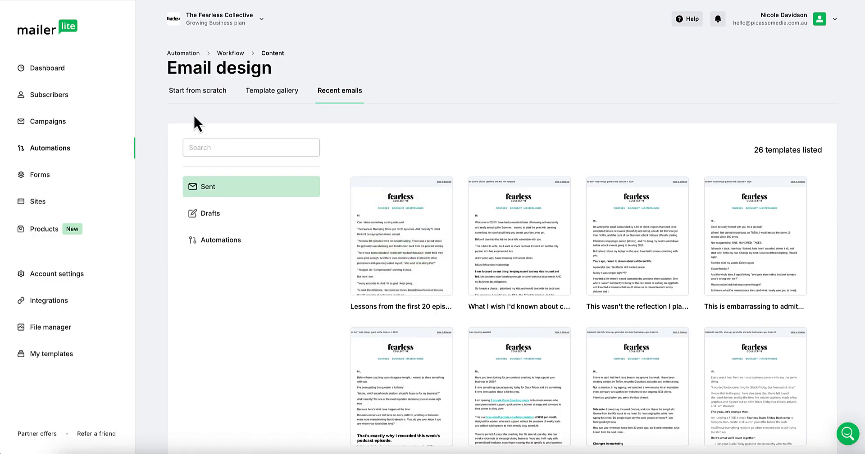
mouse_move(393, 253)
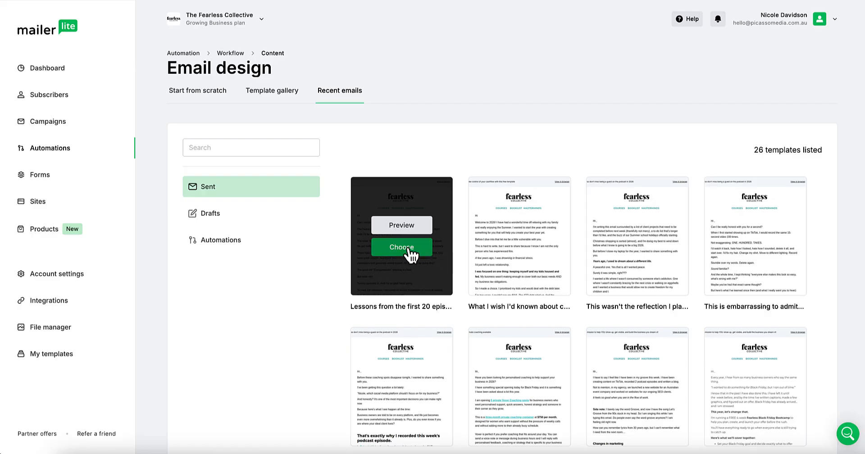
Step: Base Email 1 on the first sent email's design and delete its old body text
click(409, 249)
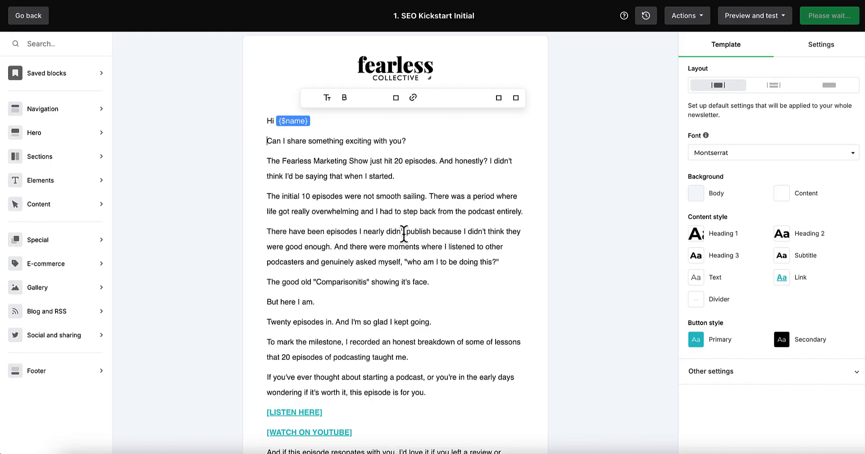
scroll(358, 233, down, 7)
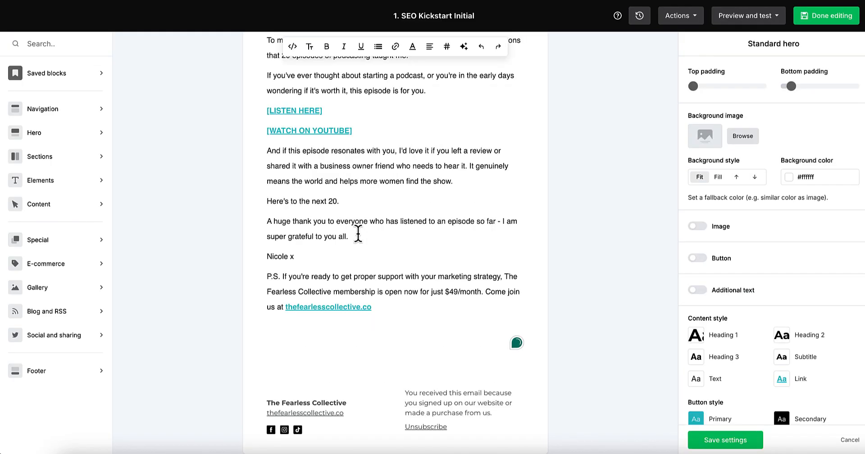
key(ctrl+a)
scroll(367, 241, up, 2)
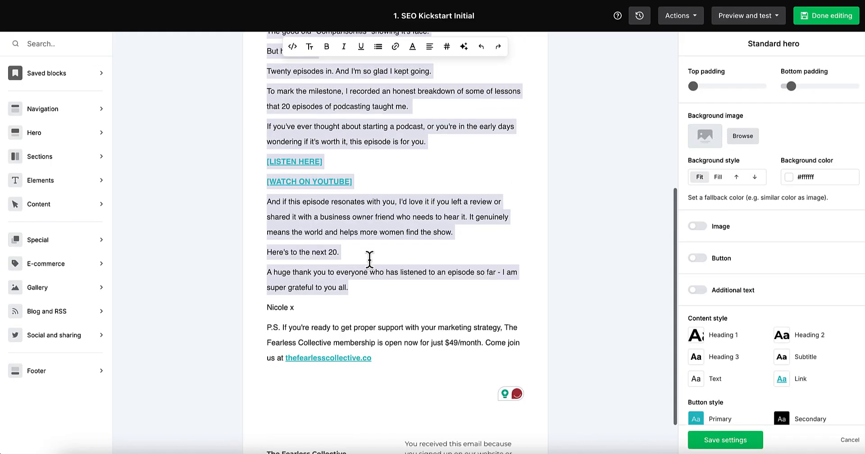
key(BackSpace)
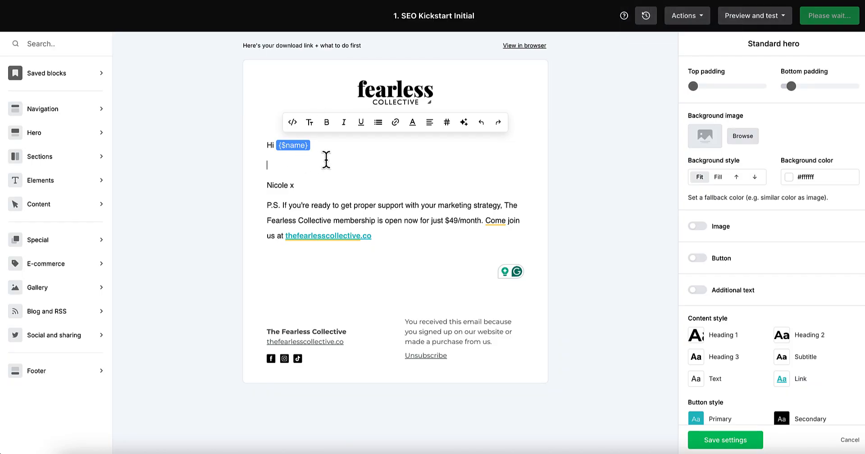
Step: Rebuild the greeting as 'Hi {$name}' with a blank line below it
key(BackSpace)
key(BackSpace)
key(BackSpace)
key(BackSpace)
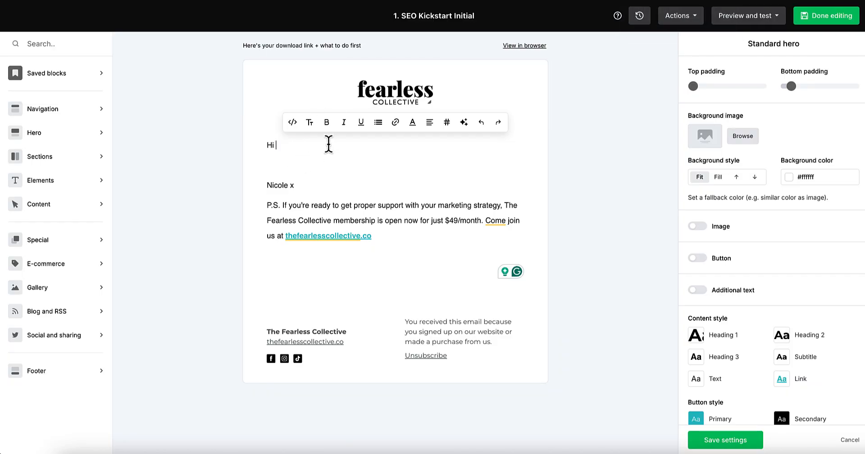
text(Hi)
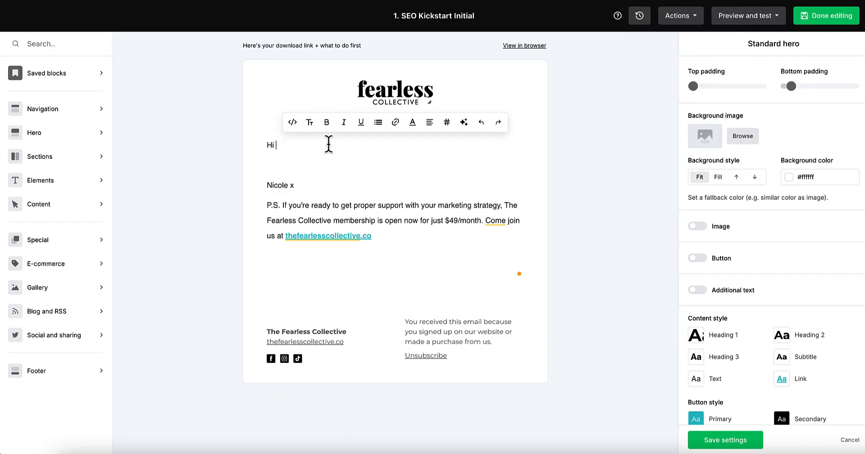
click(446, 124)
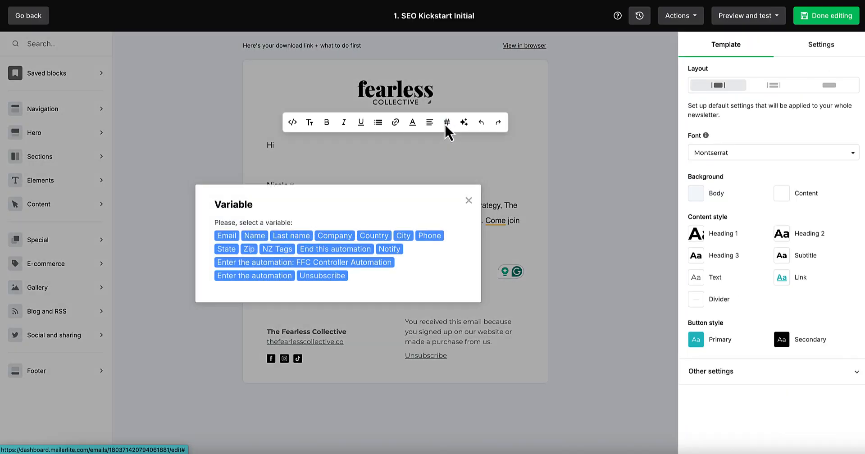
click(255, 237)
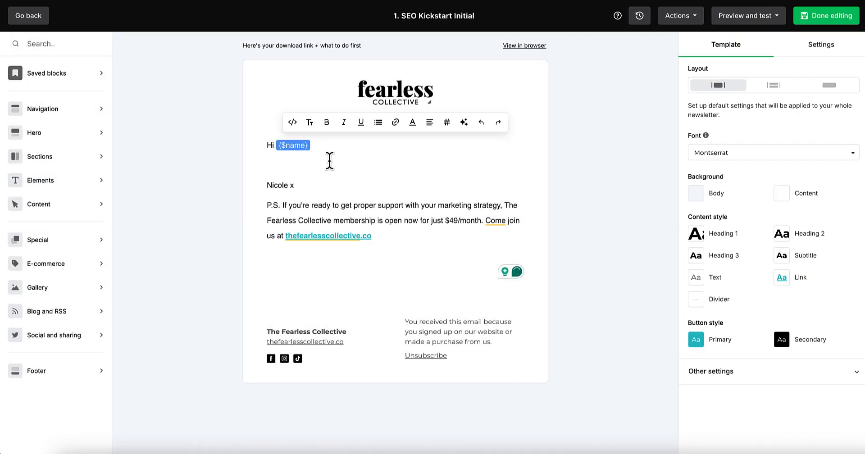
key(Return)
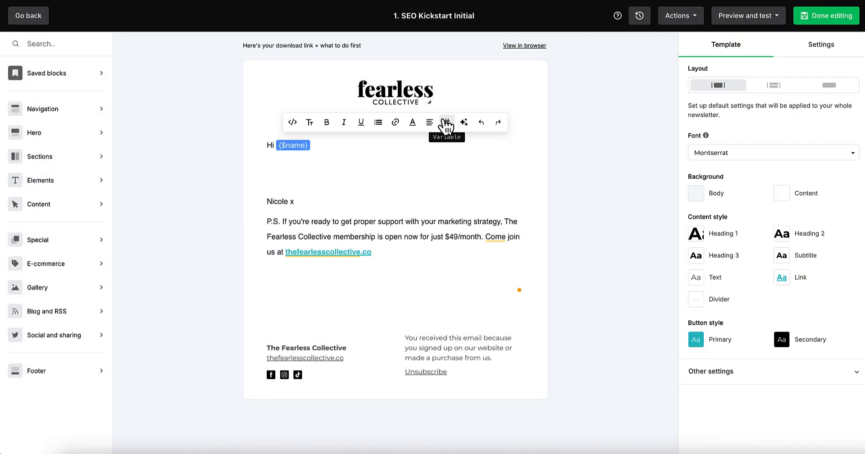
key(ctrl+Tab)
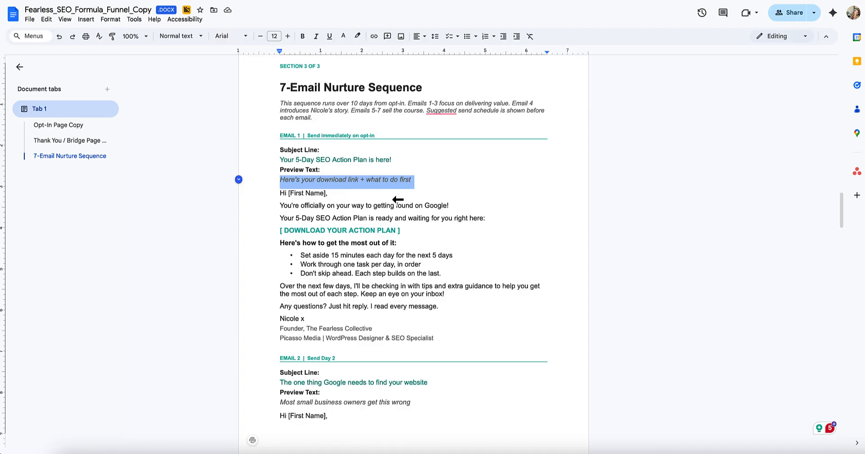
Step: Copy Email 1's body from the Google Doc and paste it under the greeting
click(275, 206)
shift+click(327, 316)
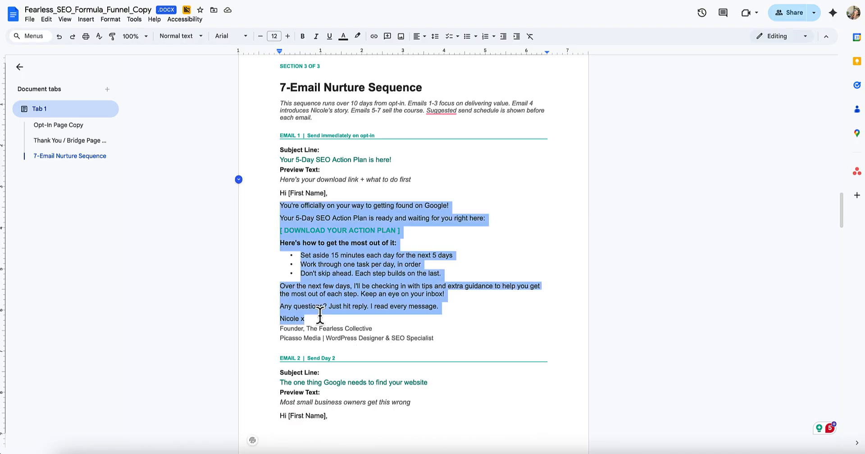
key(ctrl+c)
key(ctrl+shift+Tab)
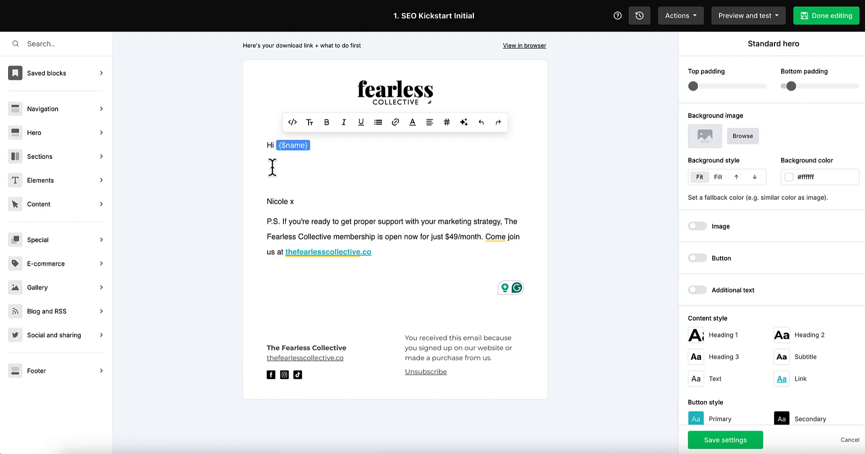
key(ctrl+v)
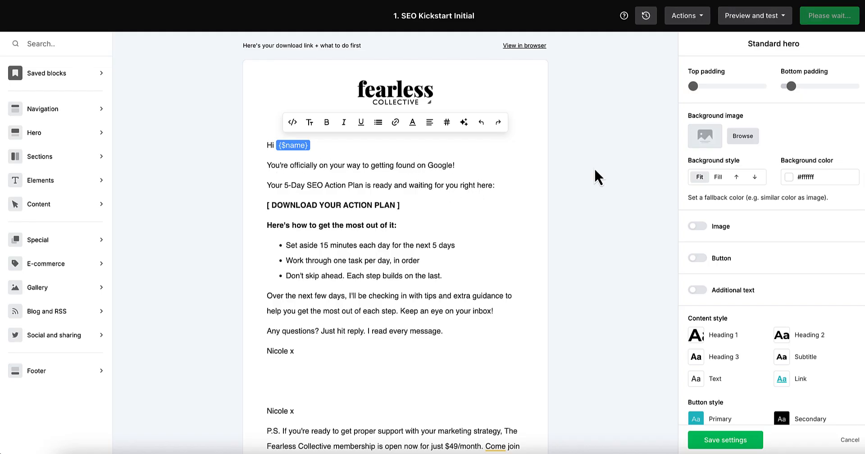
scroll(812, 263, down, 1)
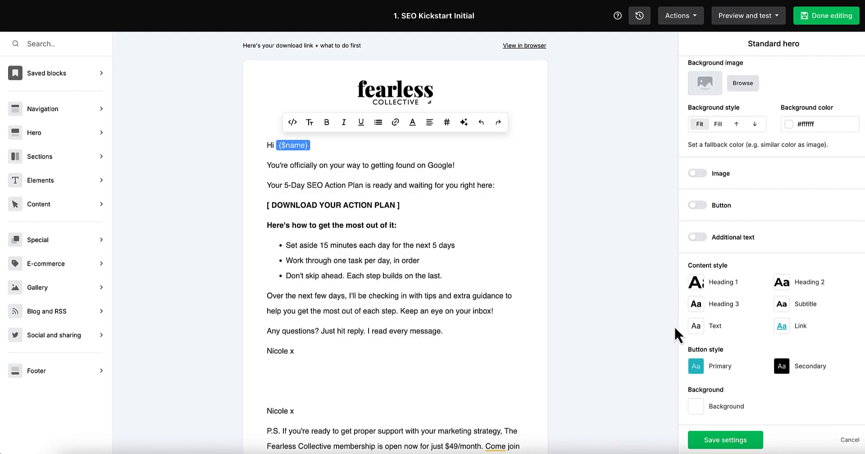
click(696, 325)
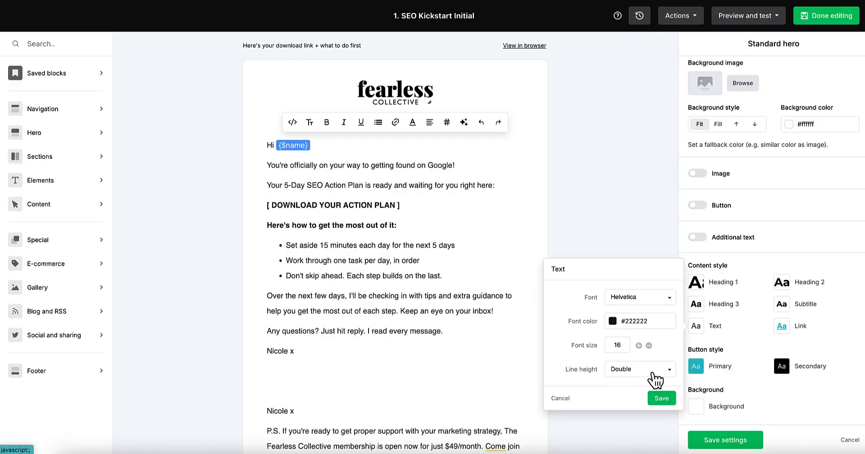
click(660, 399)
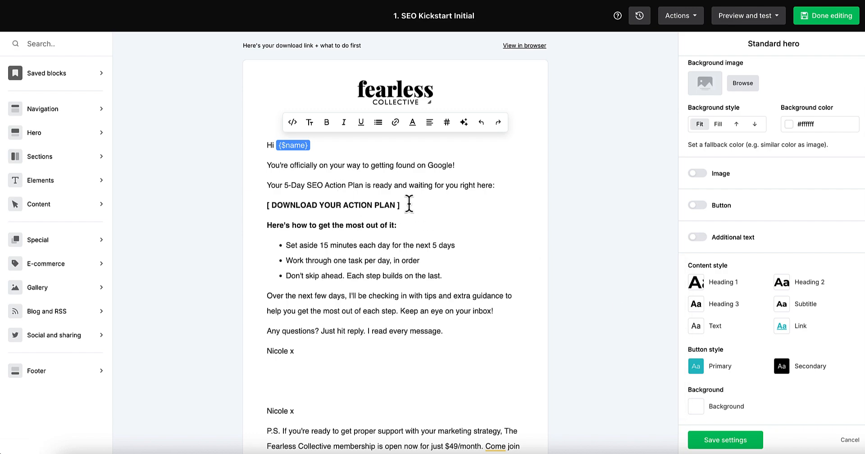
Step: Tidy the download line to [DOWNLOAD YOUR ACTION PLAN], leaving it without a link
click(273, 202)
key(BackSpace)
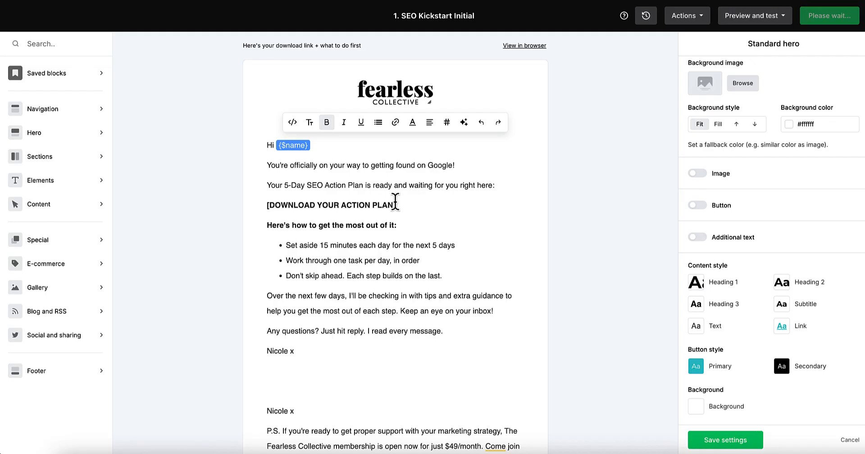
drag(404, 204, 263, 210)
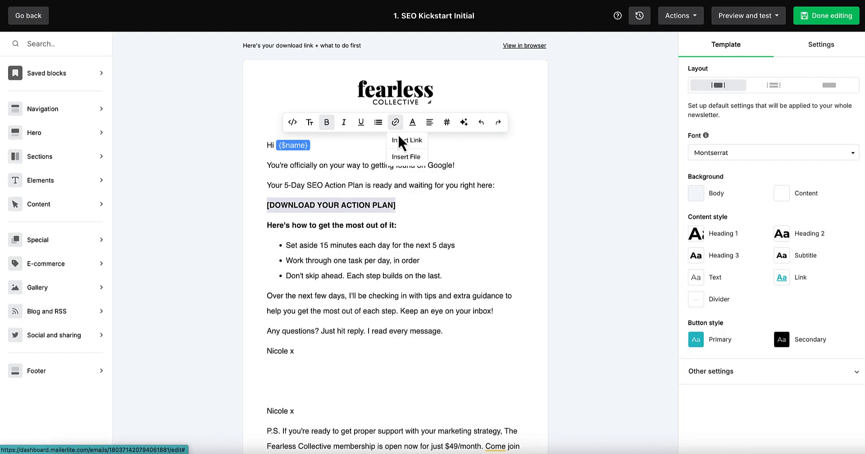
click(395, 128)
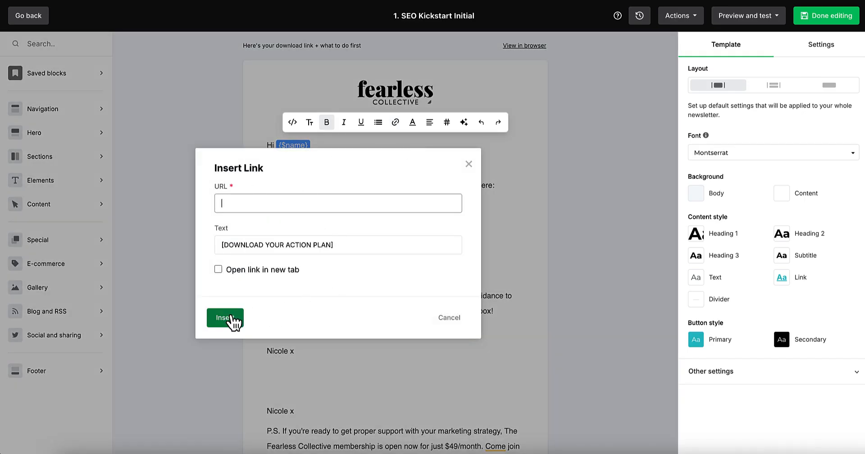
click(446, 318)
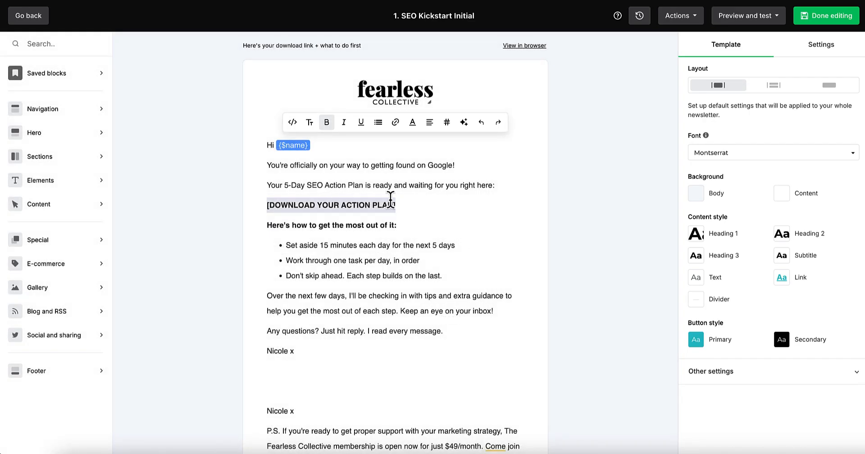
click(423, 205)
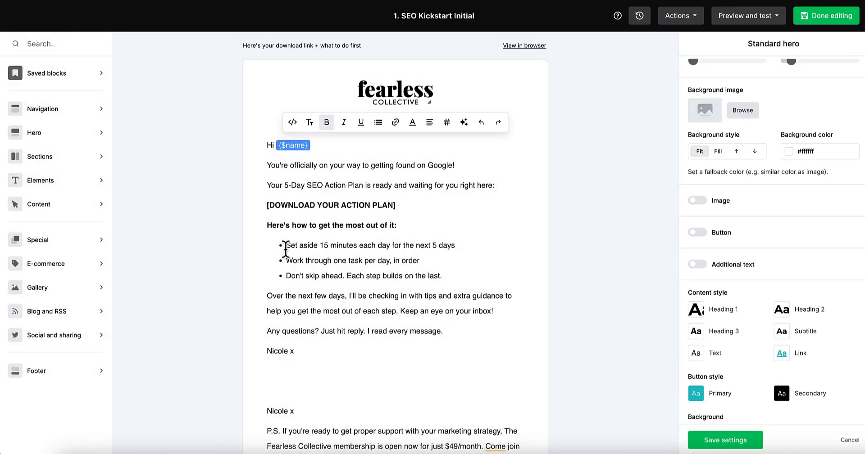
Step: Remove the duplicate sign-off and blank line, empty the old P.S. text, and finish editing
click(317, 343)
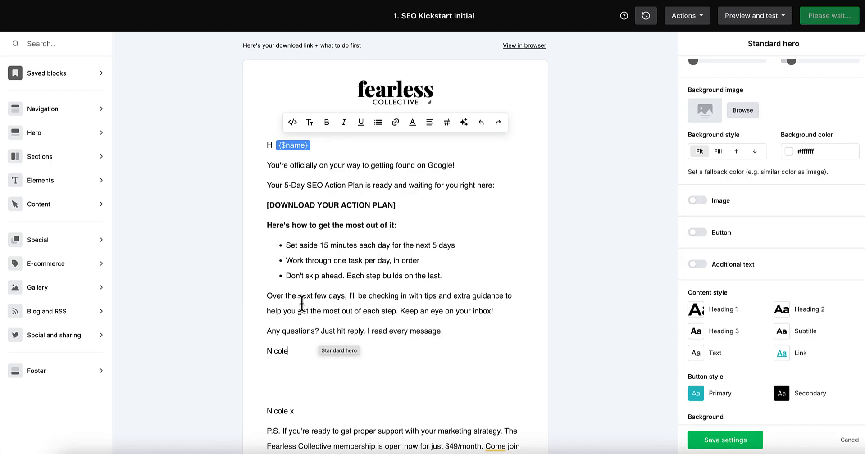
scroll(303, 283, down, 1)
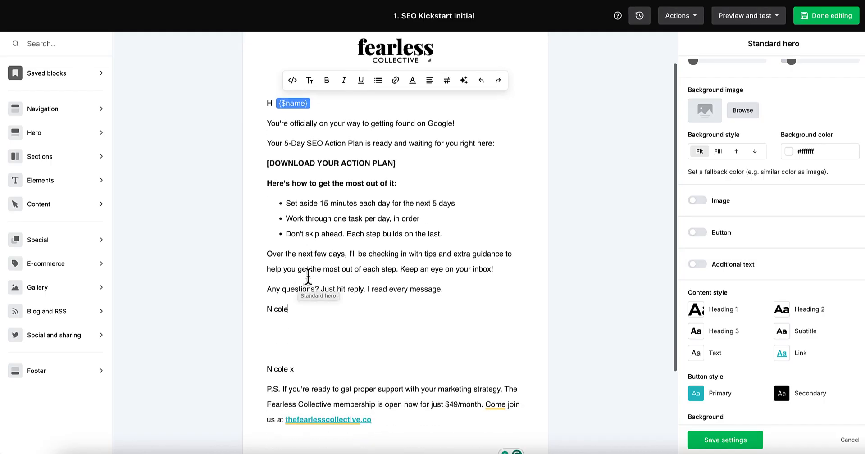
drag(270, 350, 428, 421)
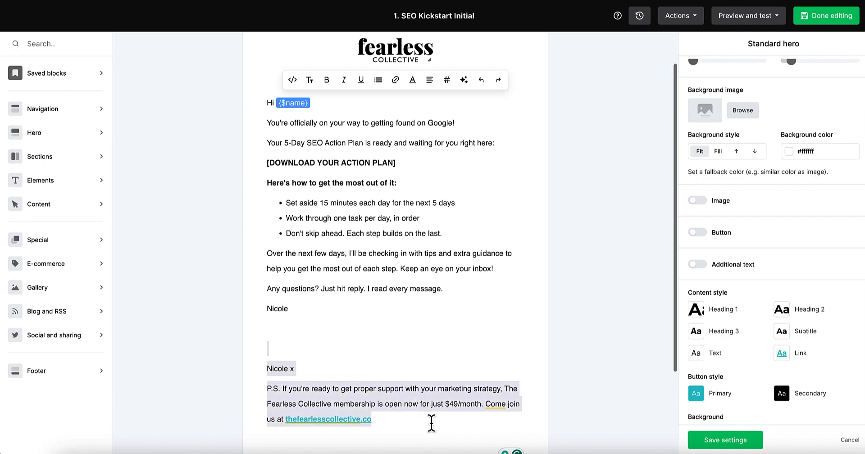
drag(298, 368, 259, 350)
key(BackSpace)
key(BackSpace)
key(BackSpace)
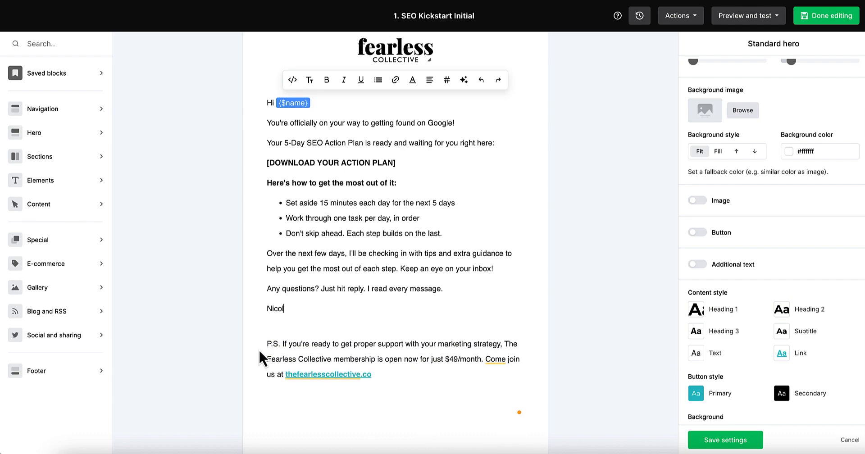
text(e)
key(Delete)
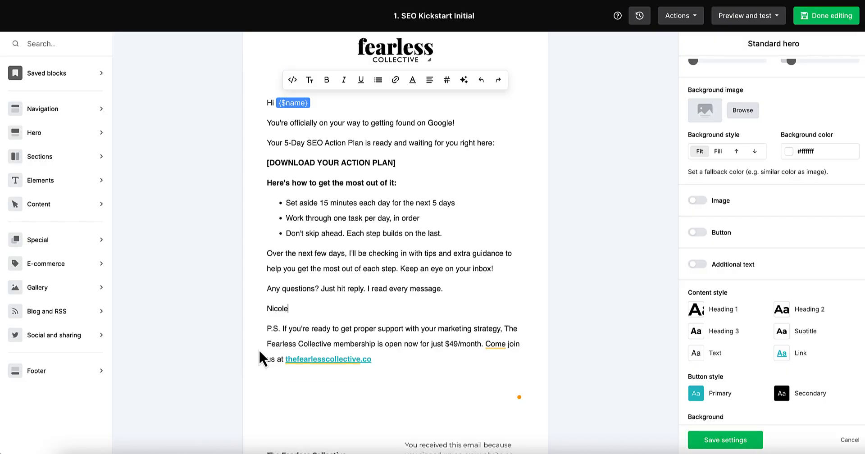
shift+click(391, 362)
key(BackSpace)
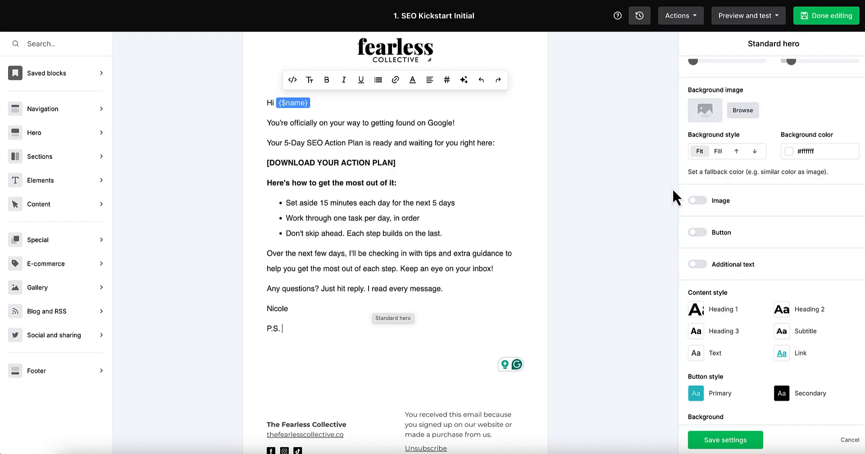
click(829, 28)
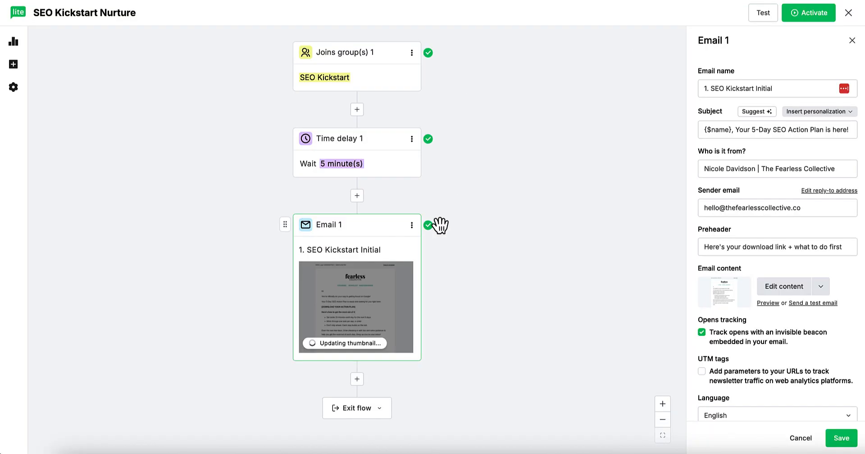
Step: Save Email 1's settings and insert a 1-day delay after it
click(840, 439)
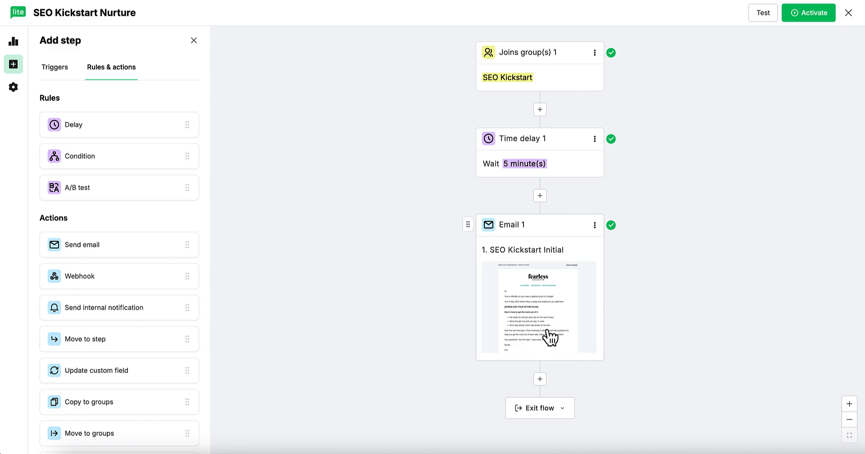
click(540, 379)
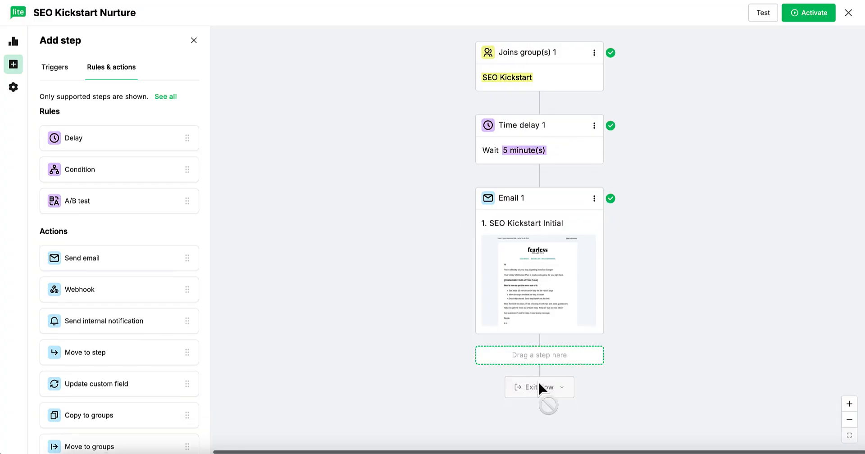
click(74, 143)
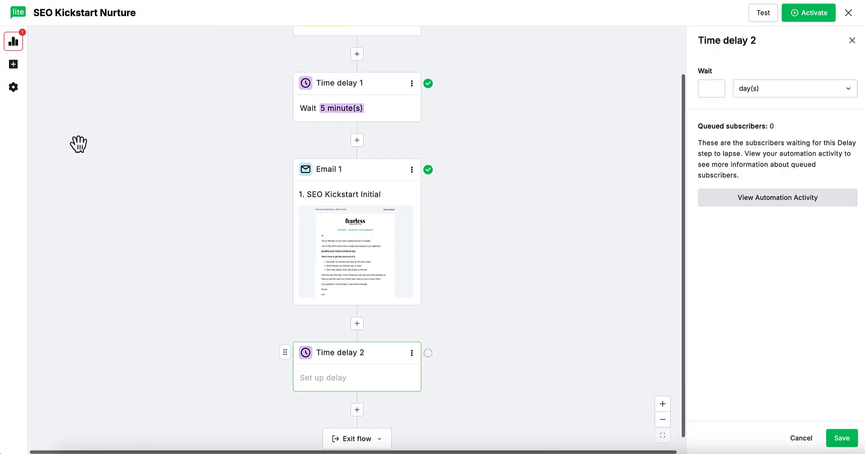
click(713, 89)
text(1)
click(769, 89)
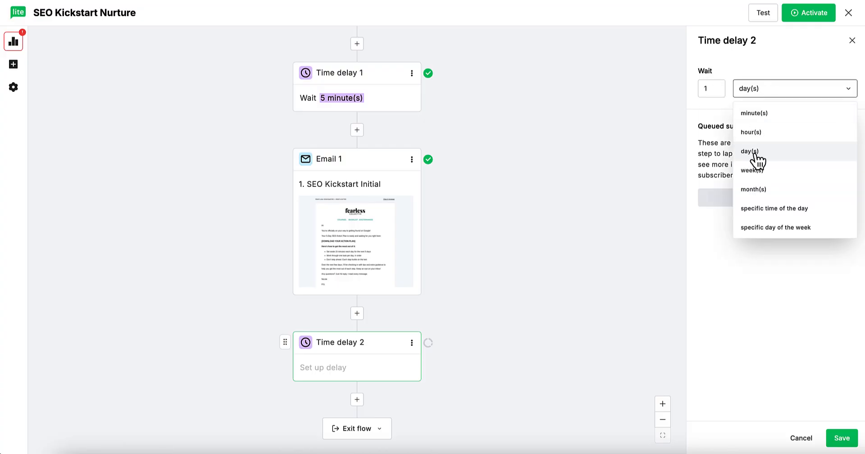
click(756, 160)
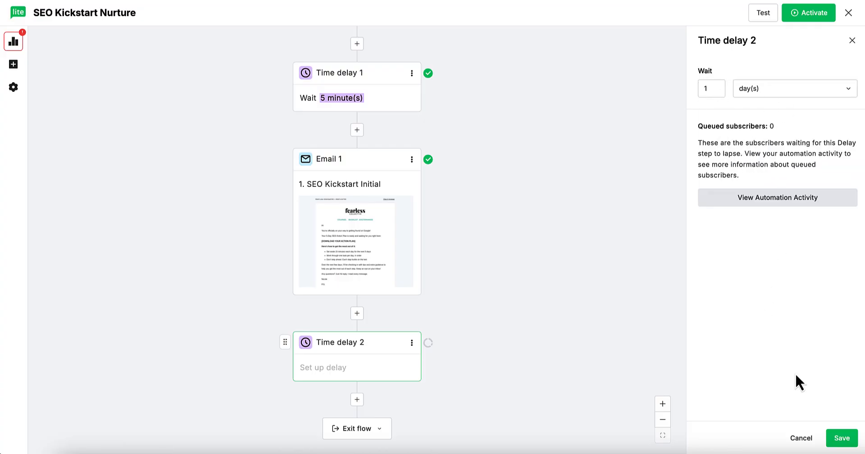
click(838, 439)
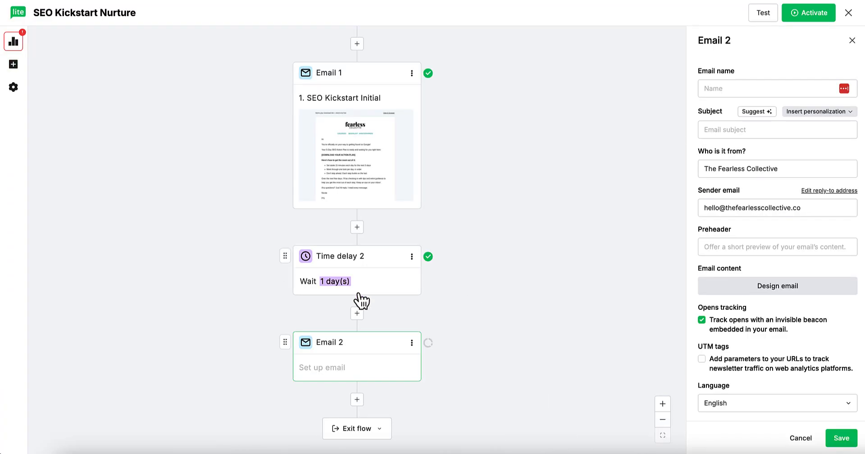
Step: Paste Email 2's subject line from the Doc into both the email name and subject
scroll(349, 189, up, 2)
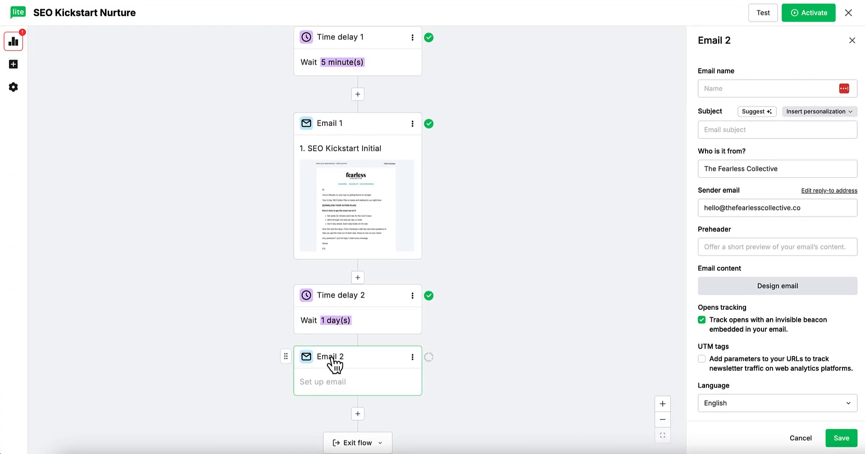
scroll(396, 282, up, 4)
scroll(394, 298, down, 2)
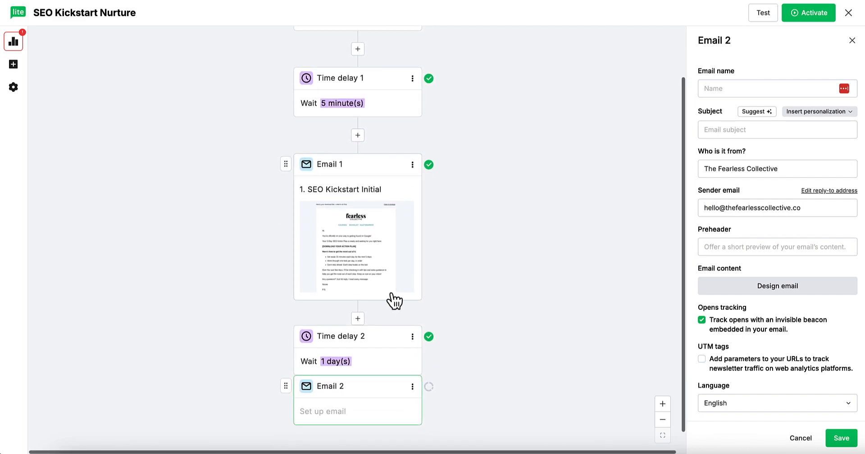
scroll(392, 296, down, 1)
click(337, 378)
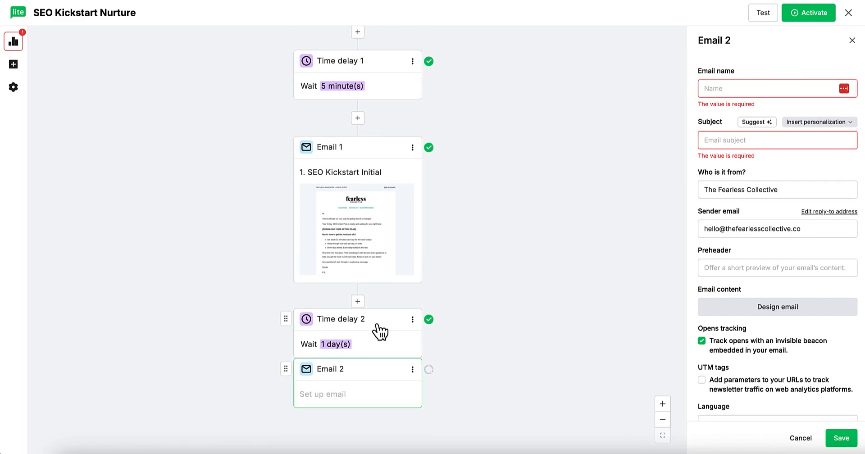
click(630, 1)
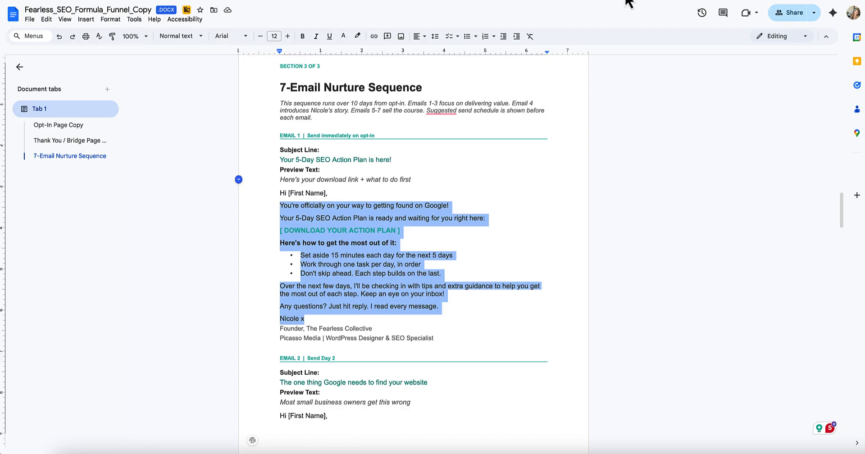
scroll(350, 212, down, 3)
drag(277, 259, 497, 259)
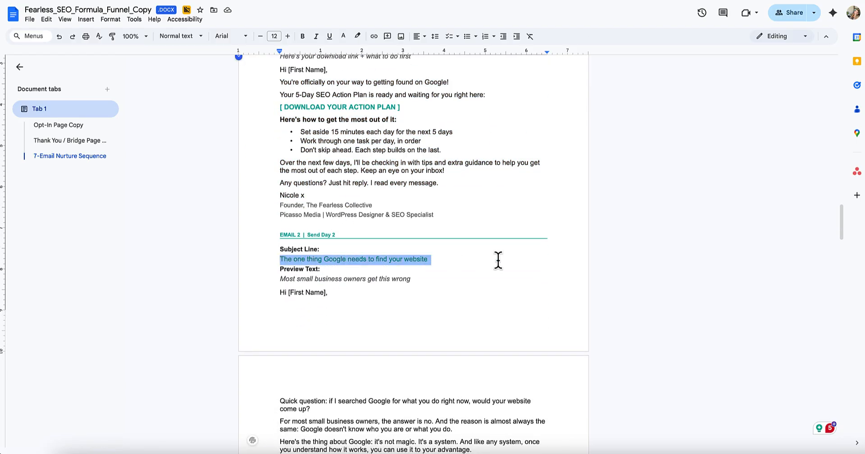
key(ctrl+c)
key(ctrl+Tab)
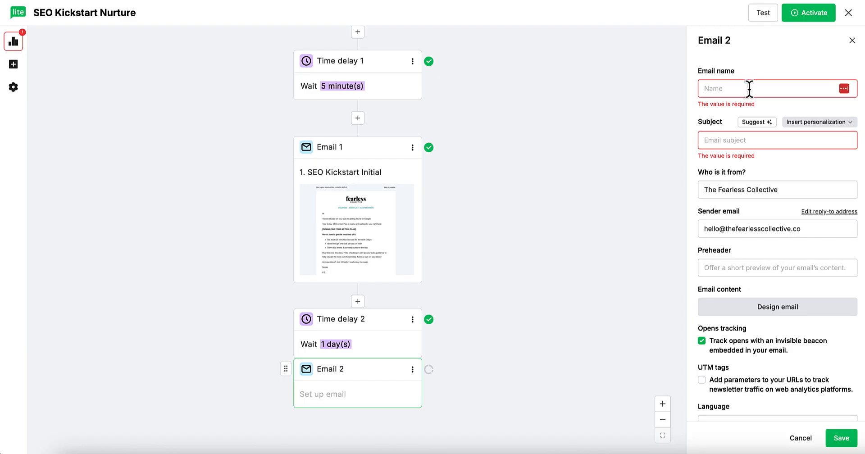
click(749, 88)
key(ctrl+v)
click(723, 141)
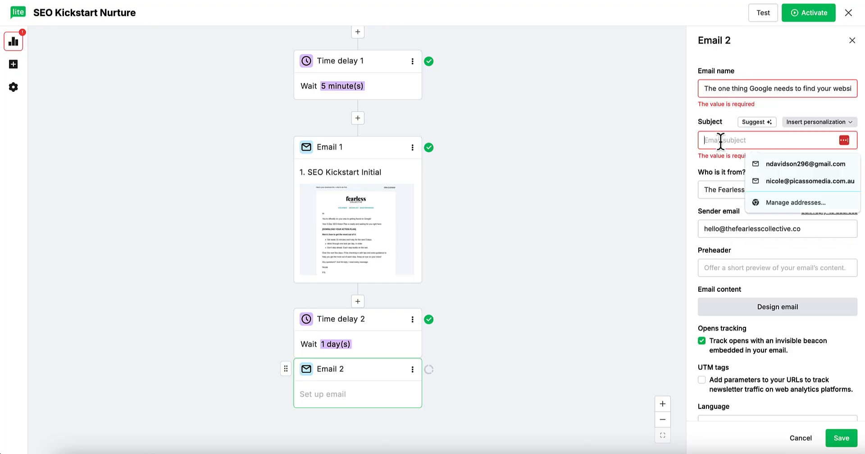
key(ctrl+v)
Step: Prefix the email name with '2.' and put the sender's full name and '|' before the sender name
click(705, 89)
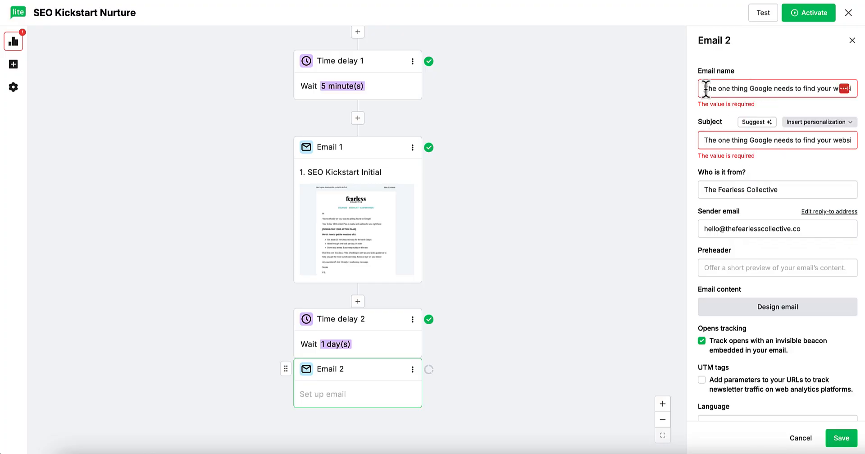
text(2.)
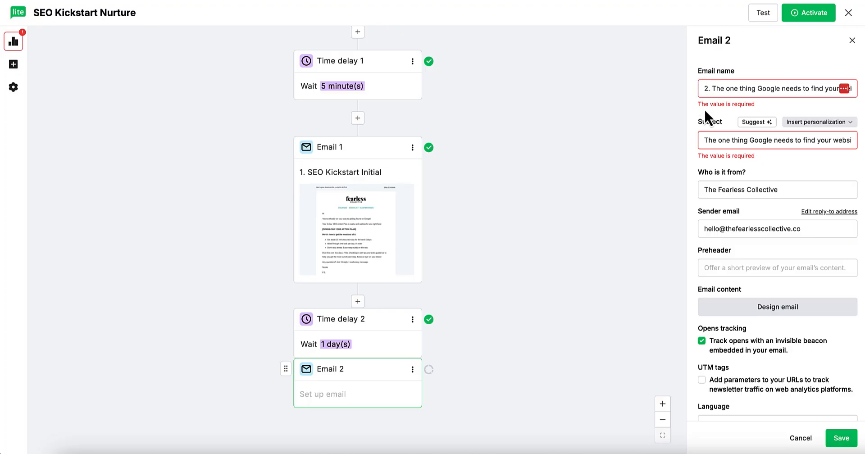
click(701, 188)
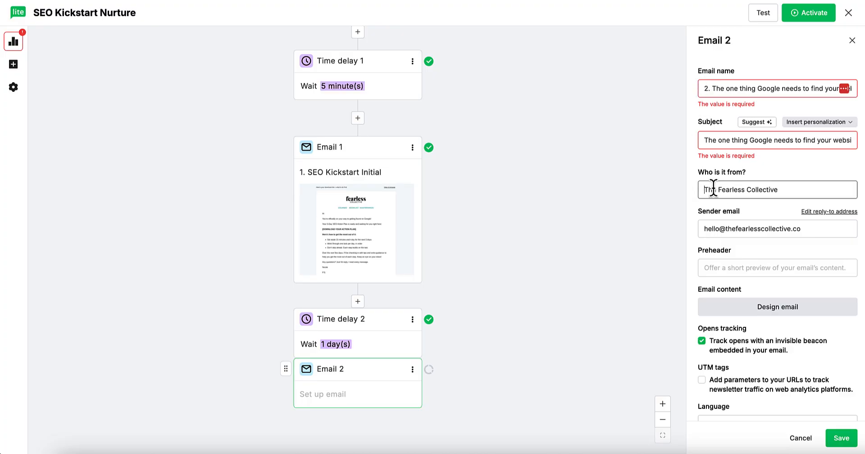
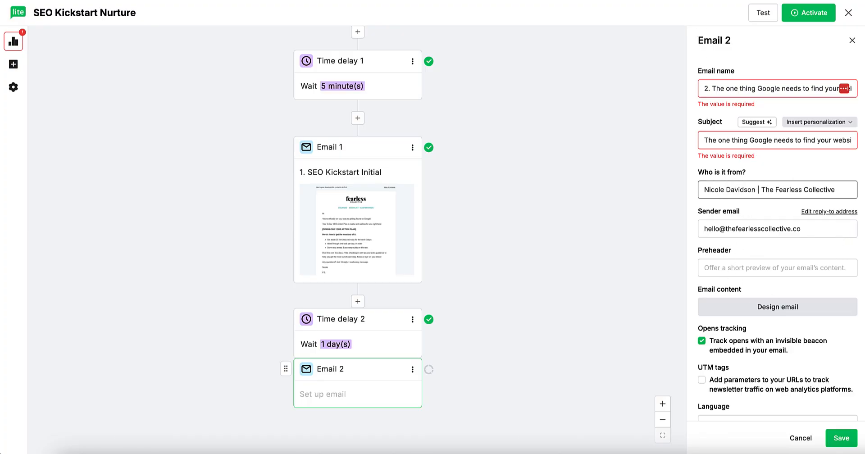
Step: Paste Email 2's preview text from the Doc as the preheader and open its email design
click(540, 1)
drag(277, 281, 471, 281)
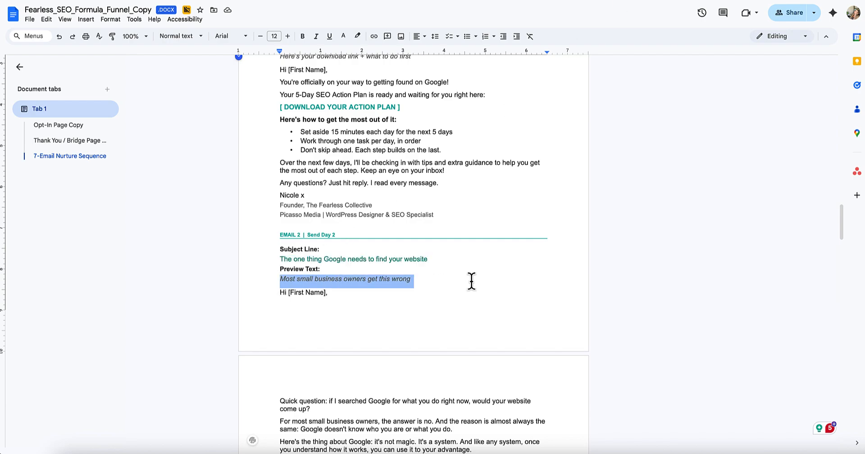
click(559, 1)
click(734, 266)
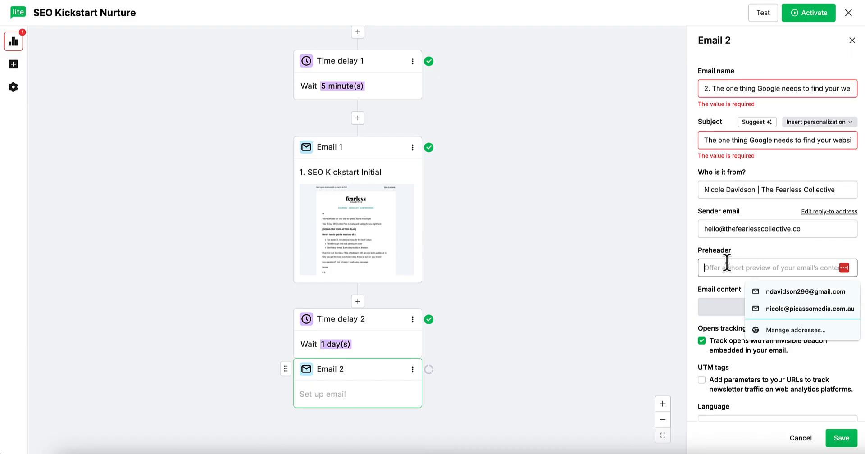
key(ctrl+v)
scroll(743, 216, down, 1)
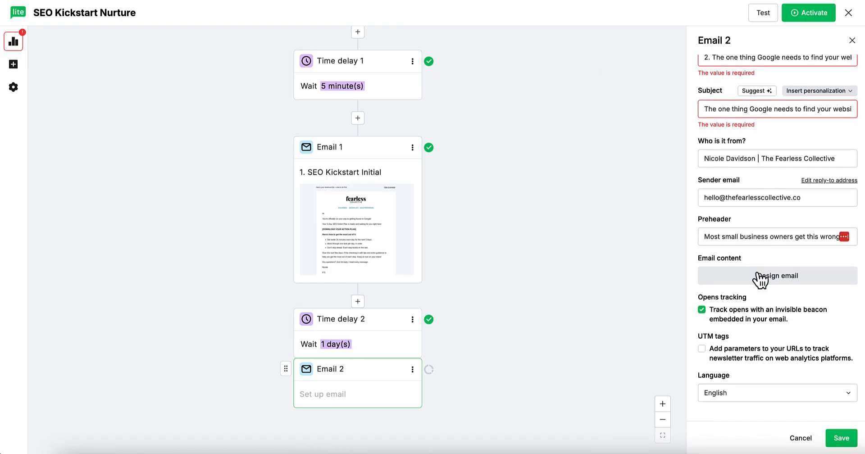
click(756, 272)
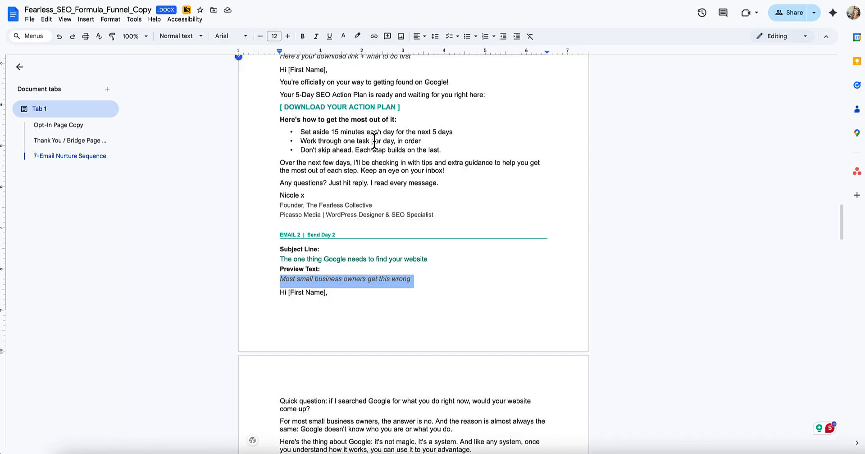
scroll(375, 141, down, 1)
scroll(379, 181, down, 1)
key(ctrl+Tab)
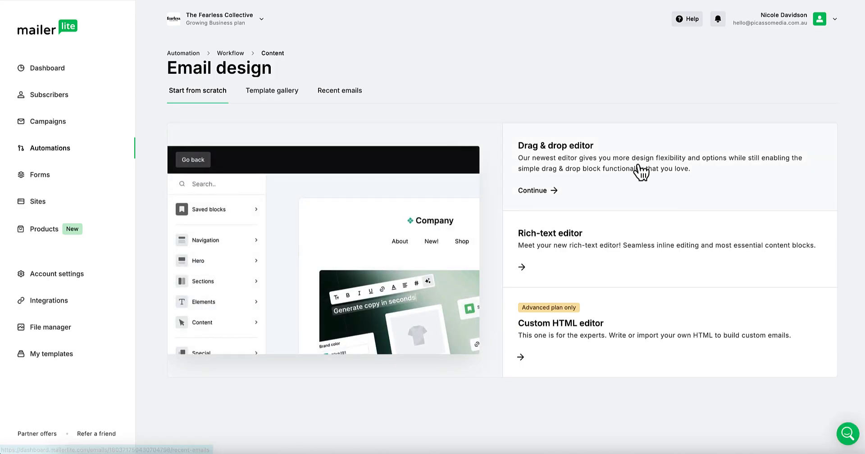
Step: Start Email 2 from the first recent sent email and delete its old body text
click(350, 90)
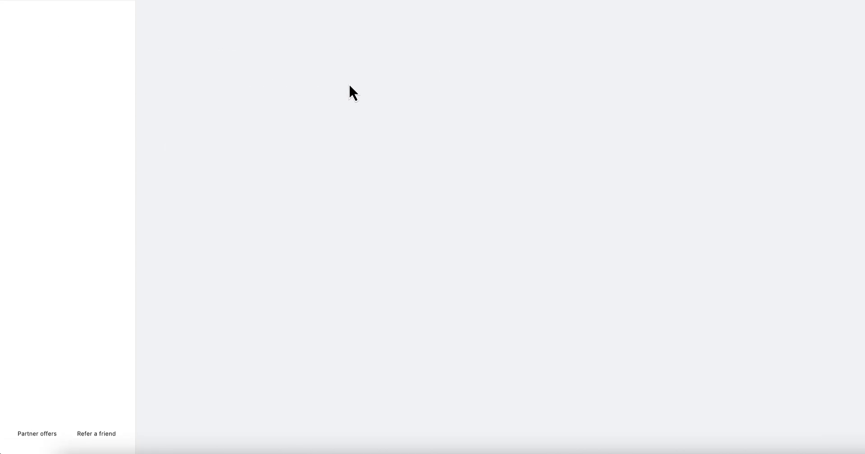
mouse_move(406, 228)
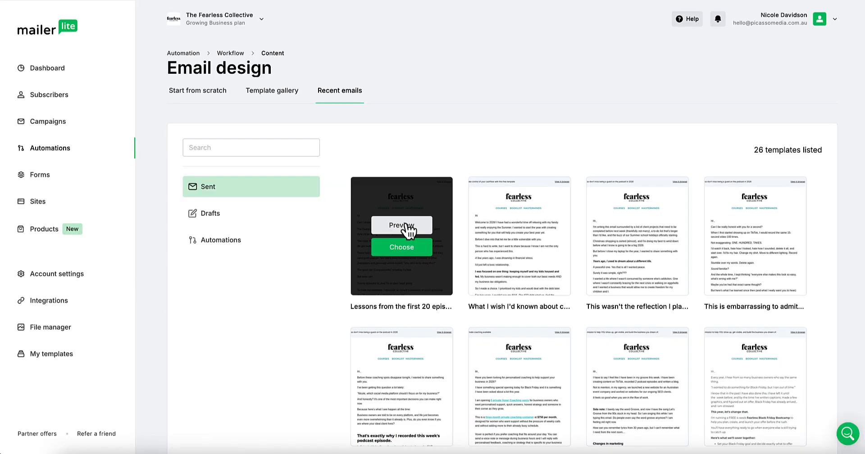
click(410, 250)
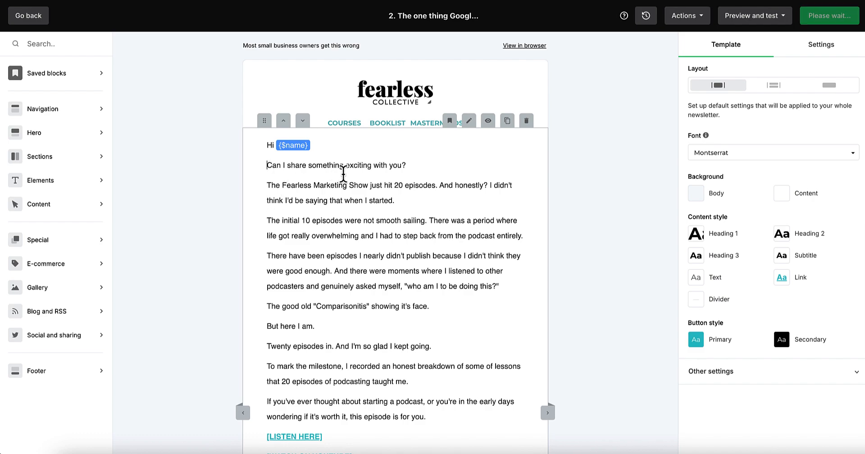
click(343, 173)
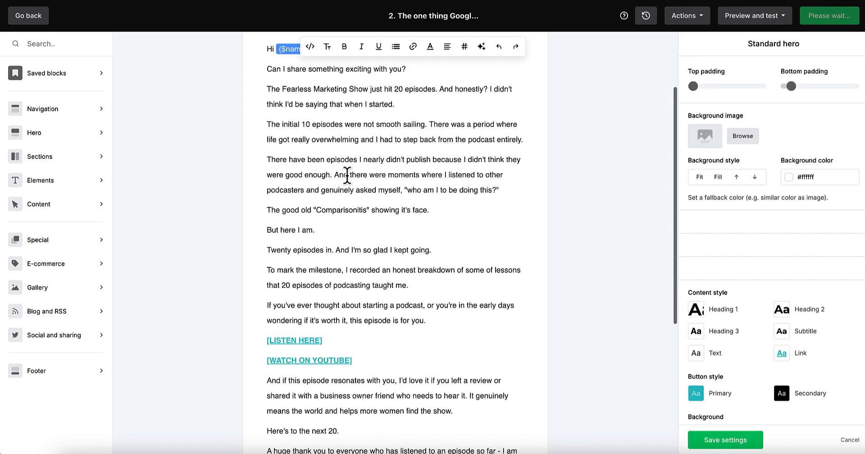
scroll(398, 273, down, 3)
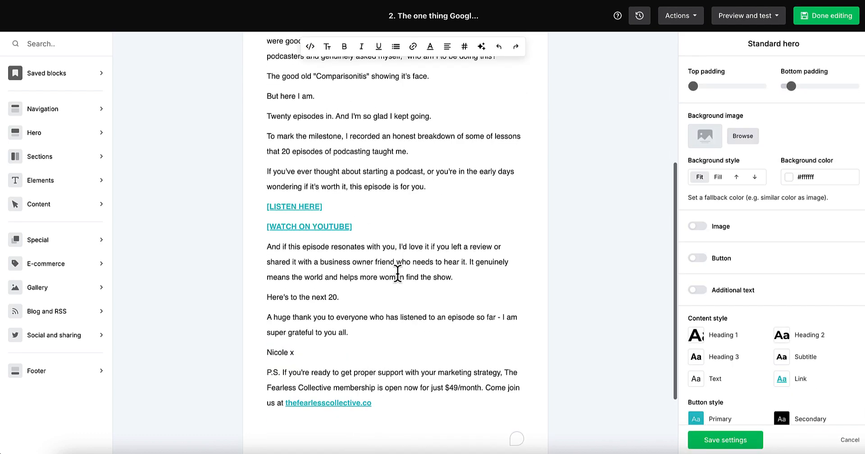
shift+click(315, 354)
key(BackSpace)
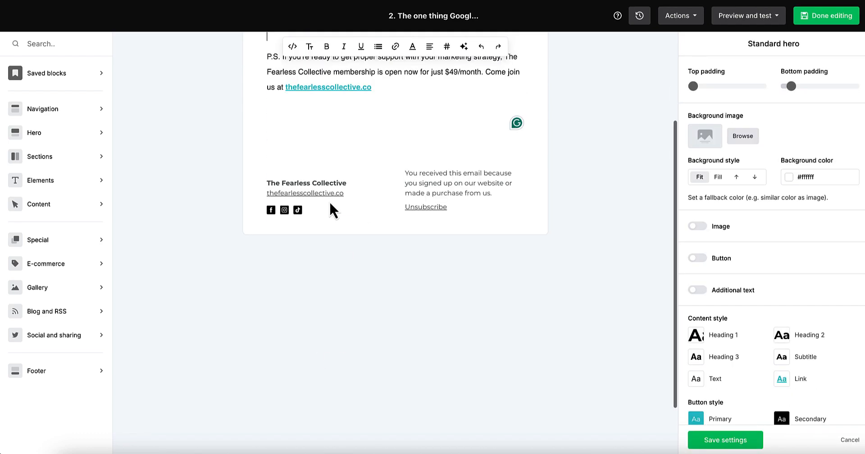
Step: Paste the Email 2 copy with its [ OPEN YOUR ACTION PLAN ] line and finish editing
scroll(334, 210, up, 3)
key(ctrl+v)
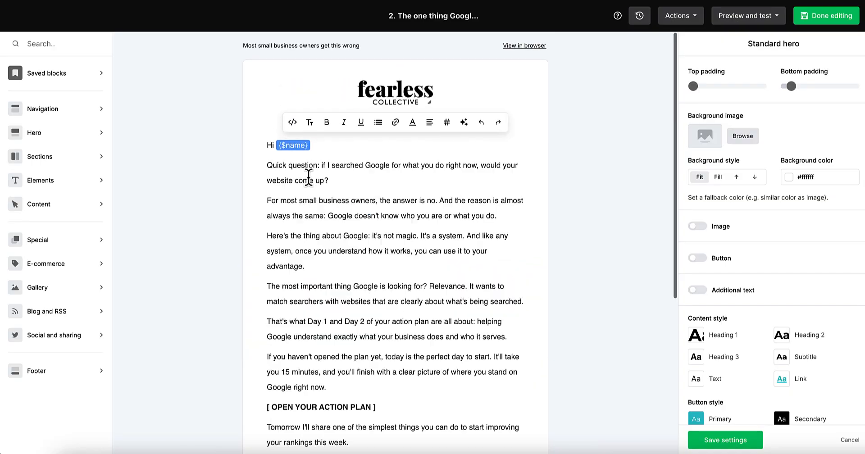
scroll(310, 177, down, 3)
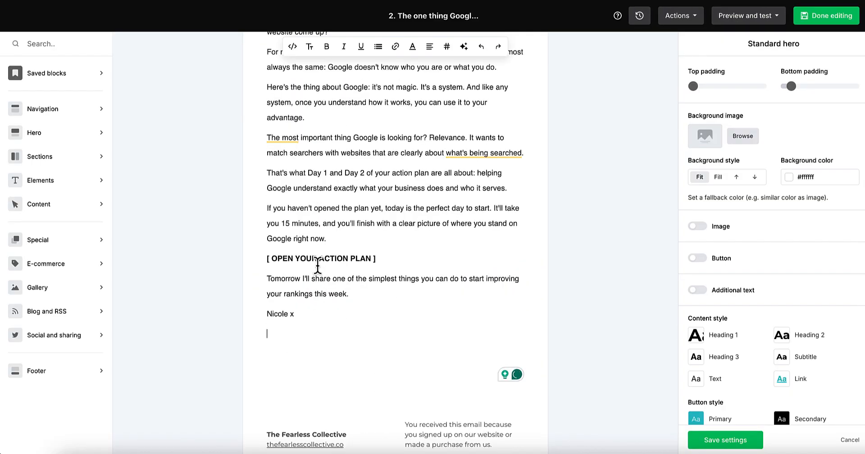
scroll(318, 266, up, 3)
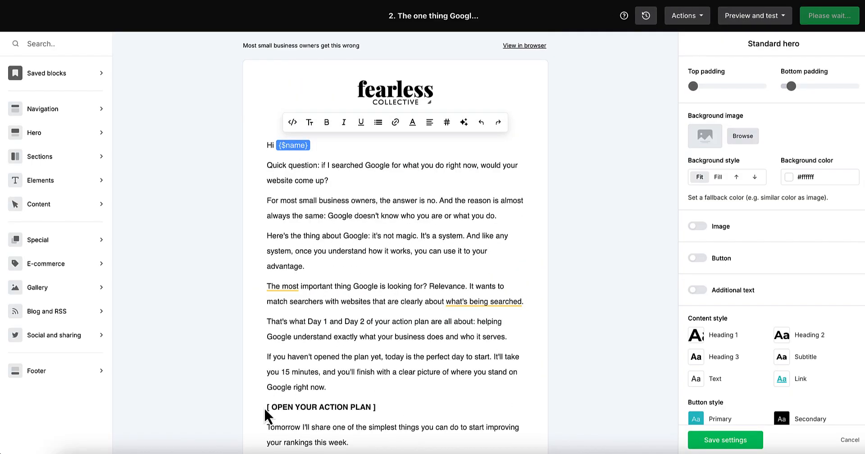
drag(389, 409, 266, 407)
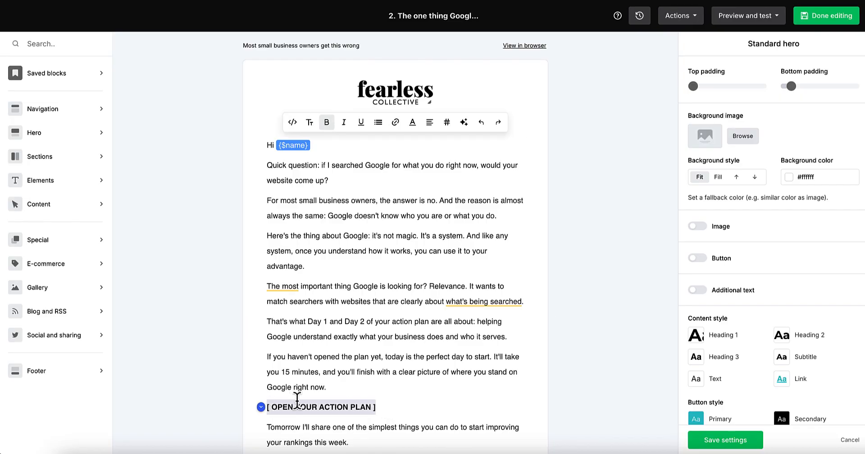
click(844, 18)
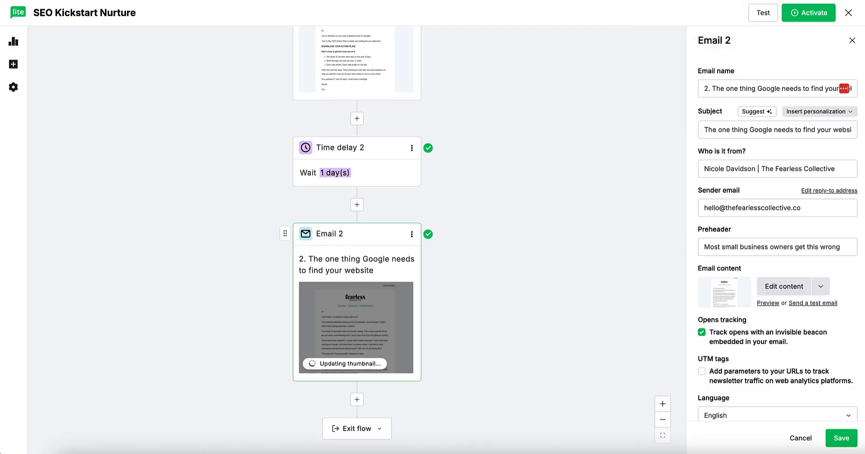
Step: Select Email 3's subject line in the Google Docs copy
click(621, 0)
scroll(428, 146, down, 5)
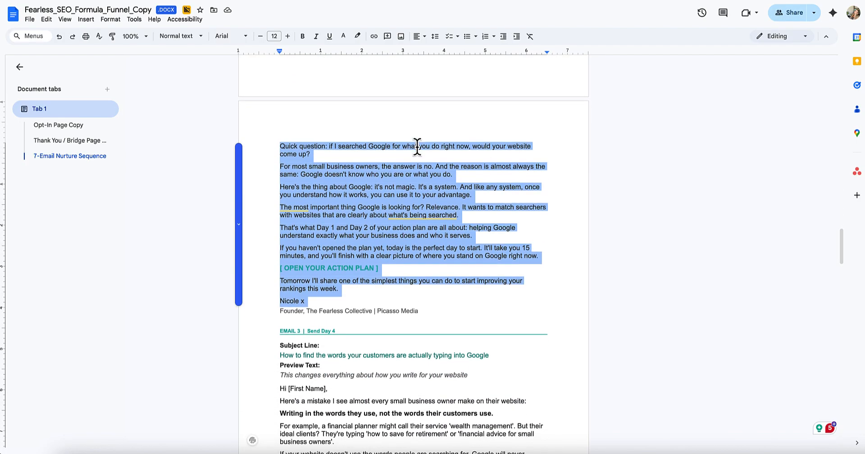
drag(288, 249, 380, 249)
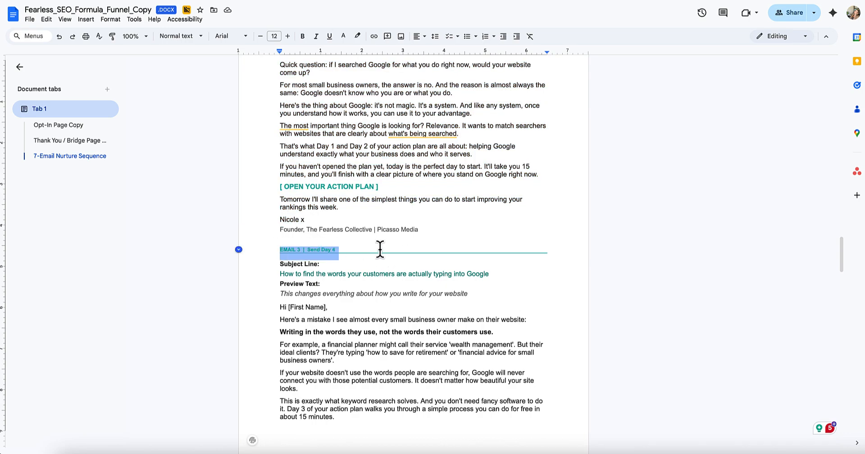
click(379, 247)
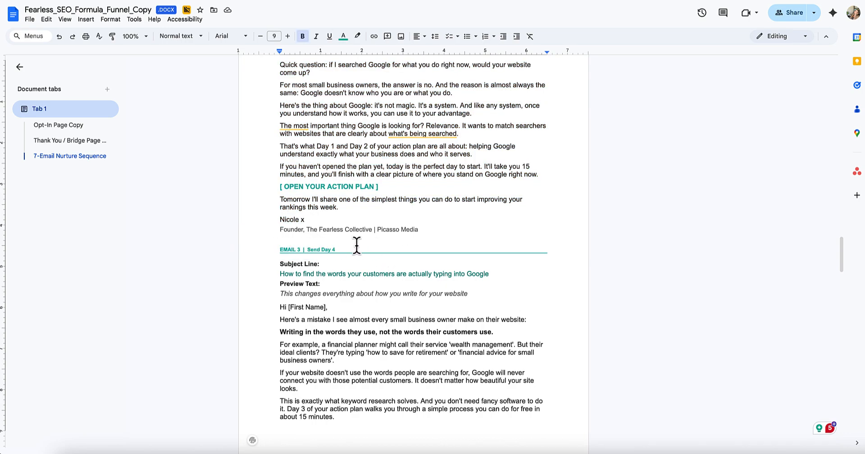
click(279, 274)
shift+click(518, 274)
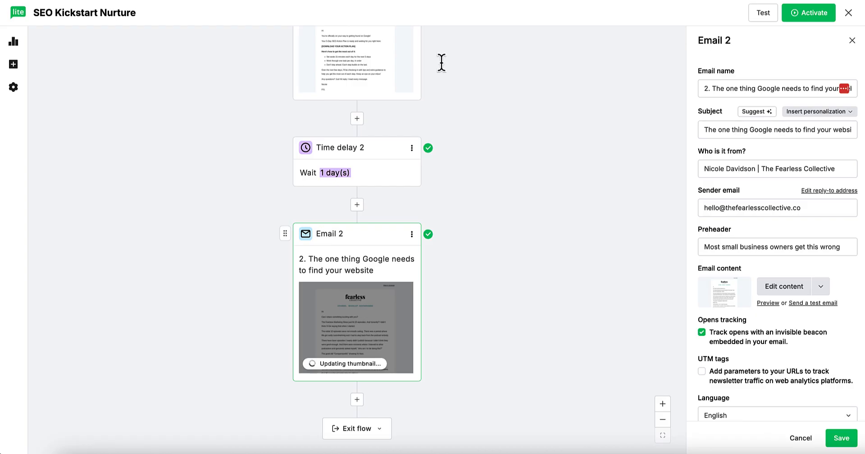
Step: Add a time delay of 2 days after Email 2
click(357, 400)
click(340, 359)
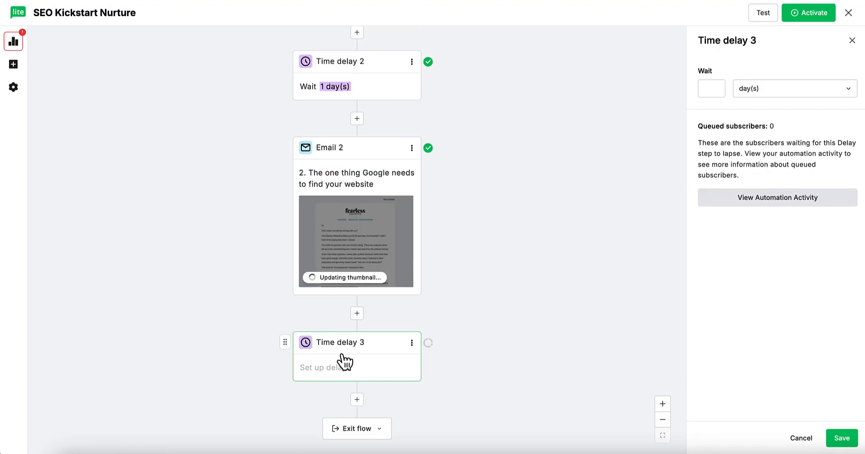
click(703, 88)
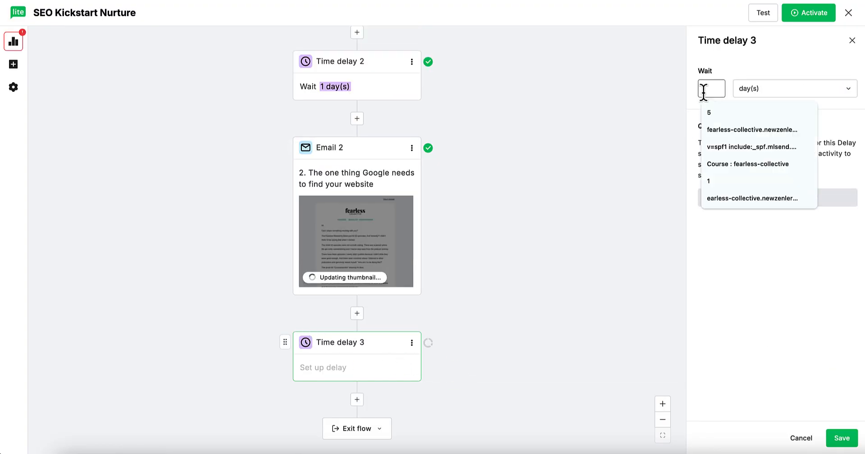
text(2)
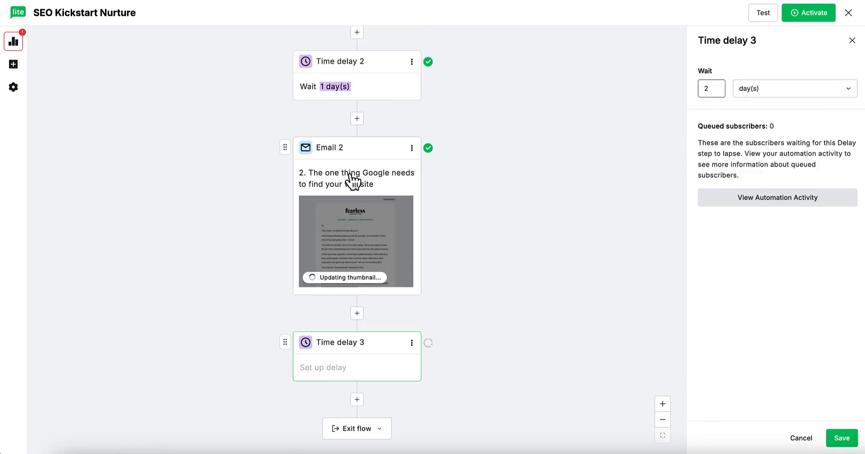
click(839, 441)
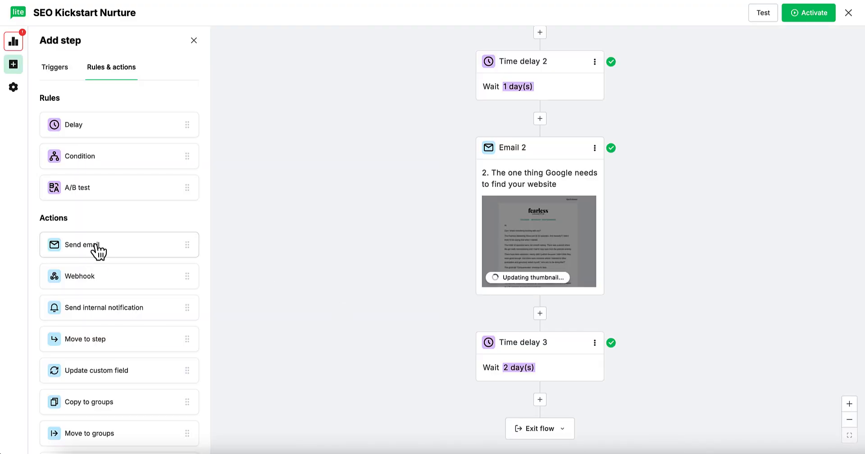
click(97, 247)
Step: Set Email 3's name to '3.' plus the subject, paste the subject, and prefix the sender's full name with '|'
click(750, 88)
key(ctrl+v)
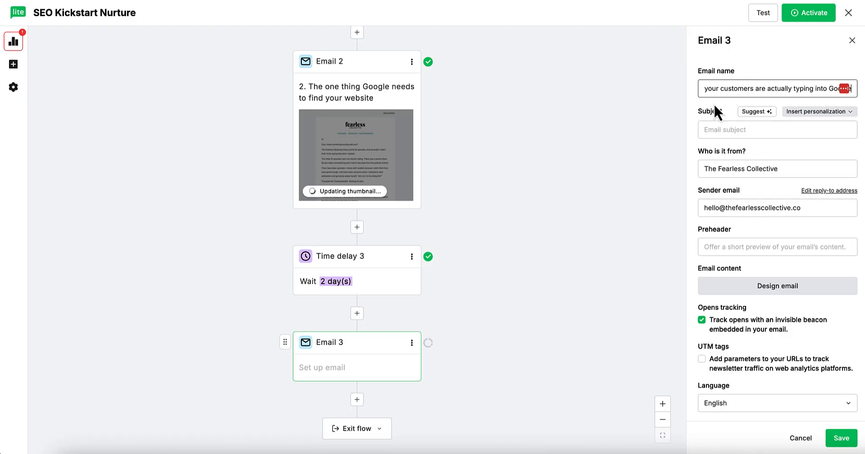
key(Home)
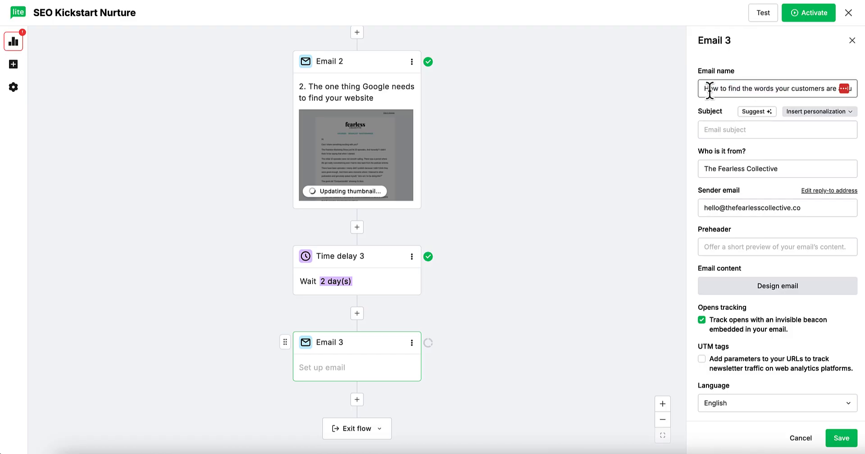
text(3.)
click(735, 126)
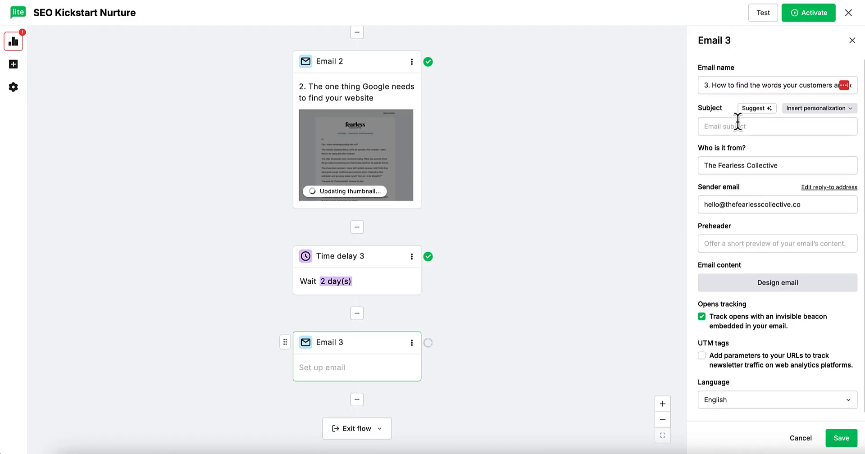
key(ctrl+v)
click(700, 165)
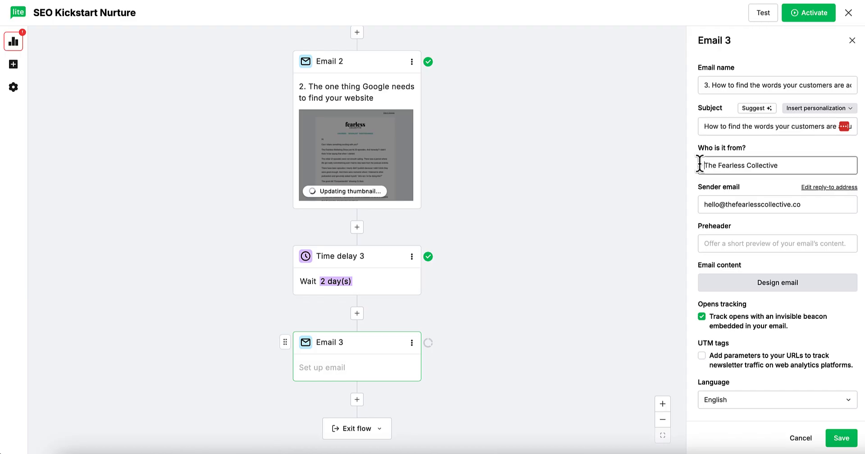
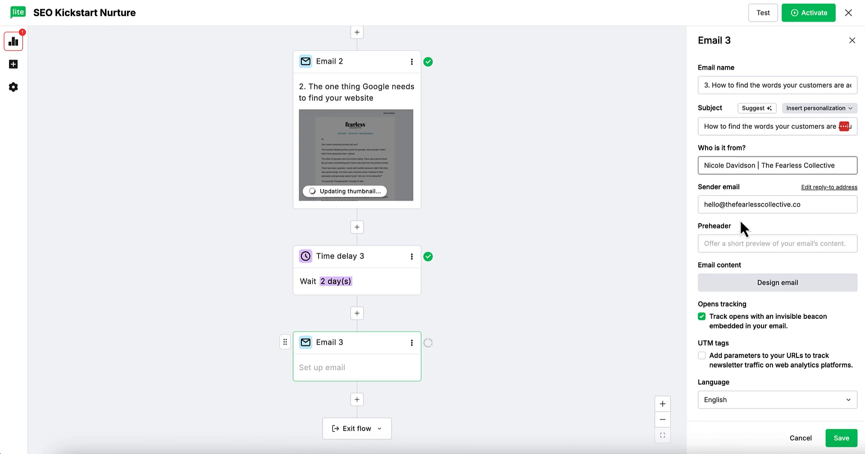
Step: Paste Email 3's preview text from the Doc as the preheader and open its design page
click(727, 246)
key(ctrl+Tab)
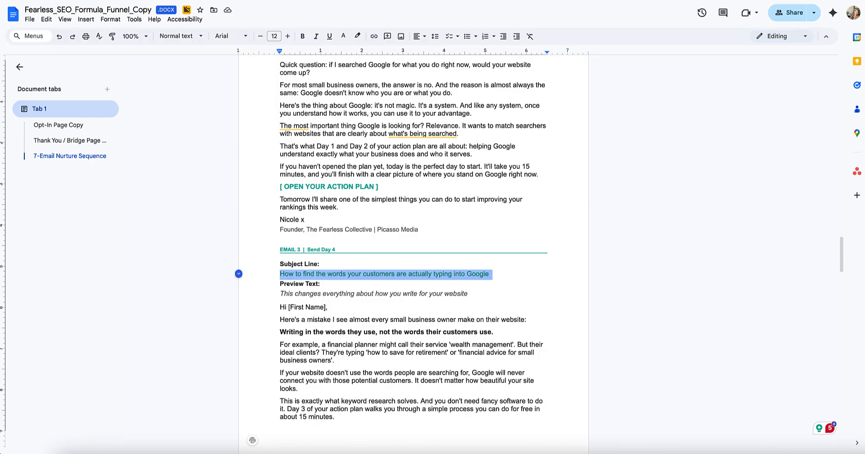
drag(280, 293, 492, 293)
key(ctrl+c)
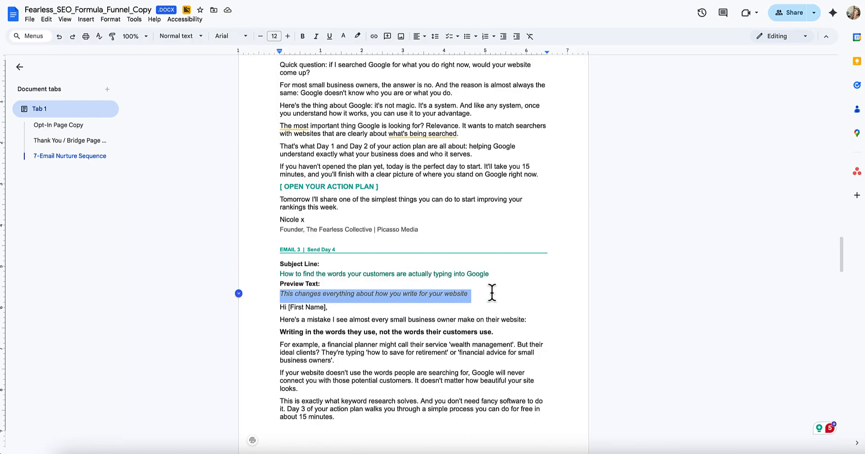
key(ctrl+shift+Tab)
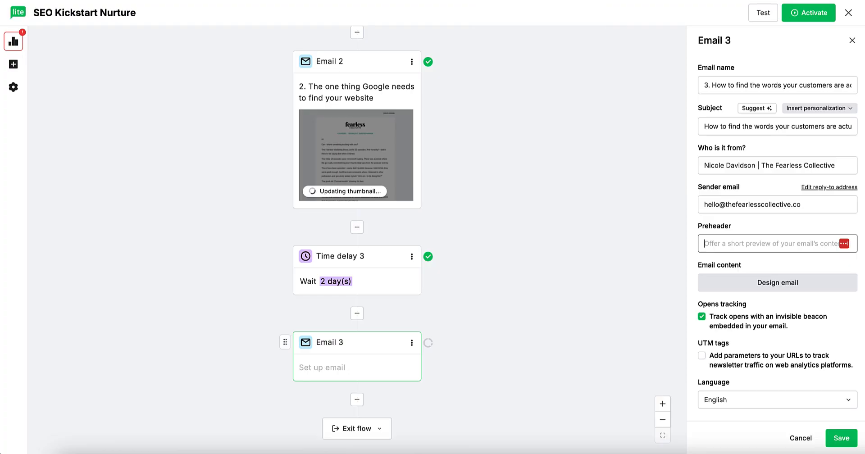
click(746, 246)
key(ctrl+v)
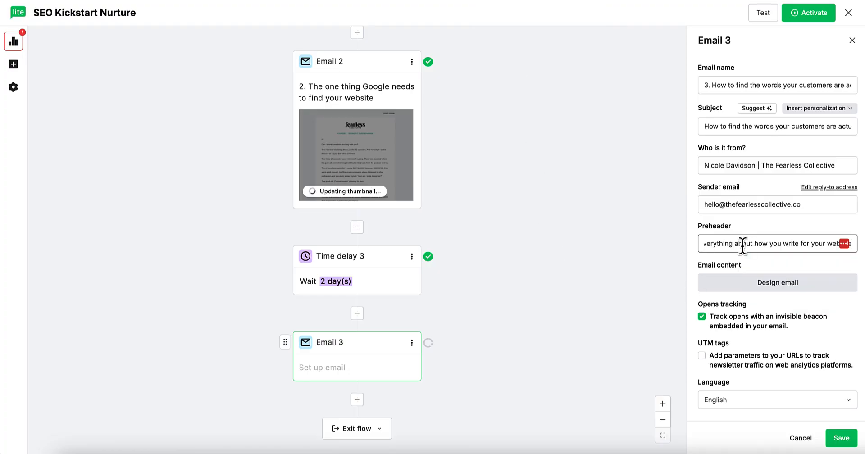
click(774, 281)
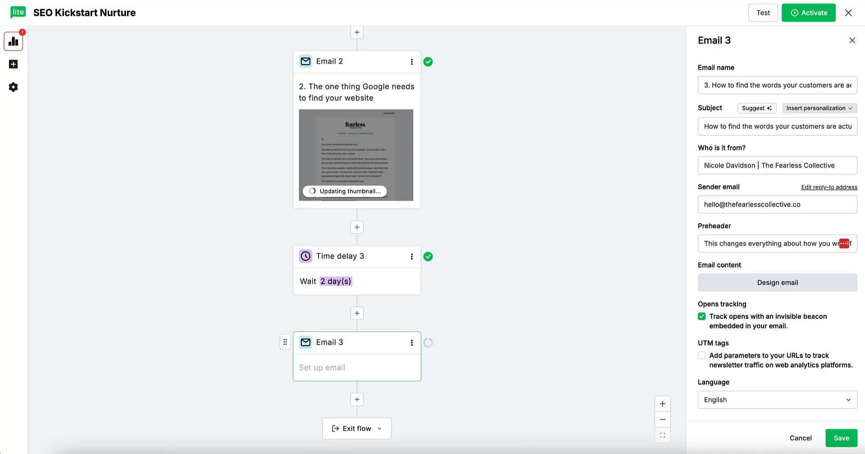
Step: Copy Email 3's body text through the sign-off from the Google Doc
key(ctrl+Tab)
scroll(336, 270, down, 3)
click(279, 256)
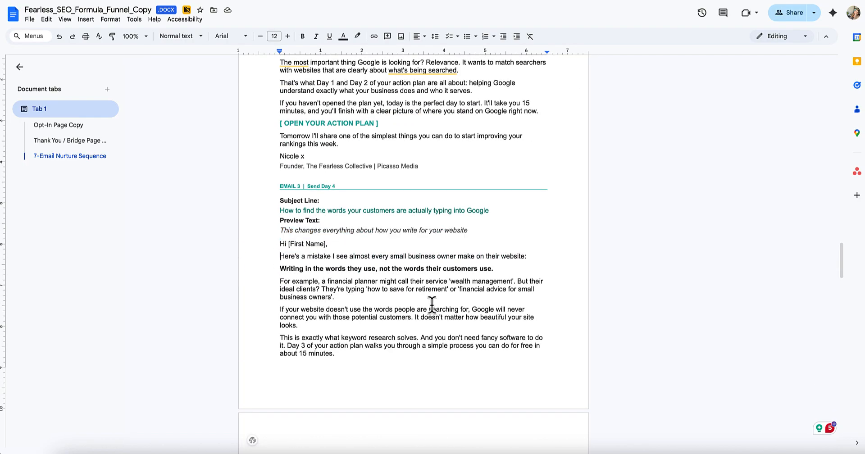
scroll(432, 305, down, 5)
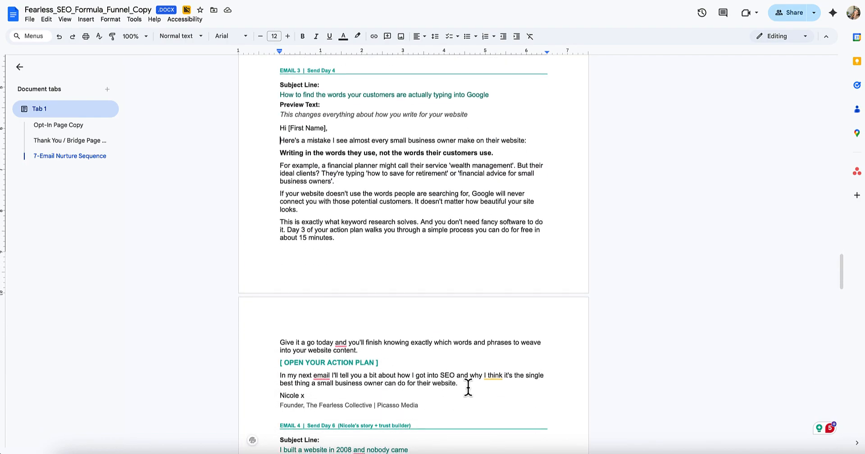
shift+click(335, 394)
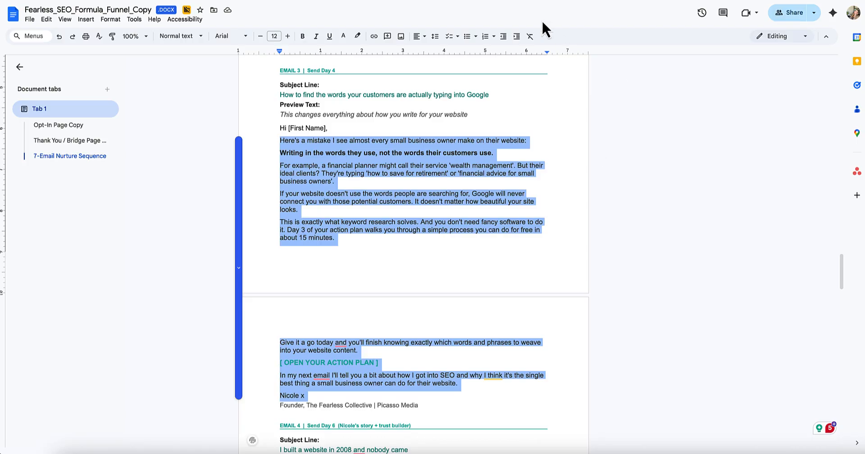
key(ctrl+Tab)
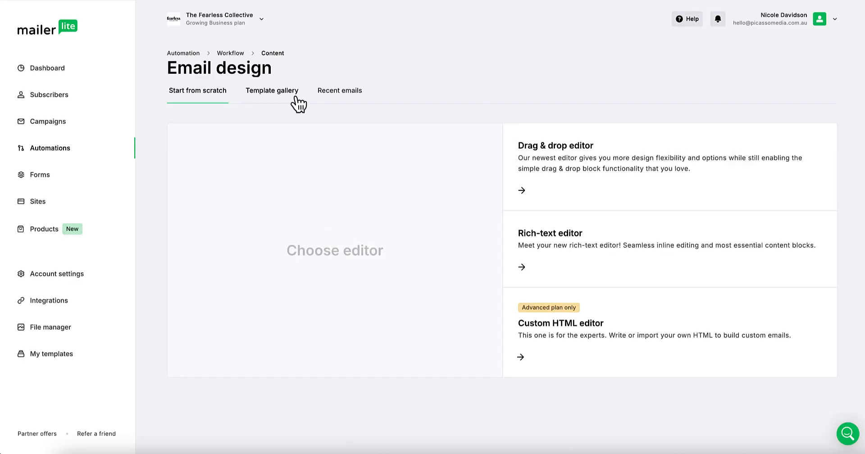
Step: Filter recent emails to Automations and choose the Email 2 design for Email 3
click(338, 92)
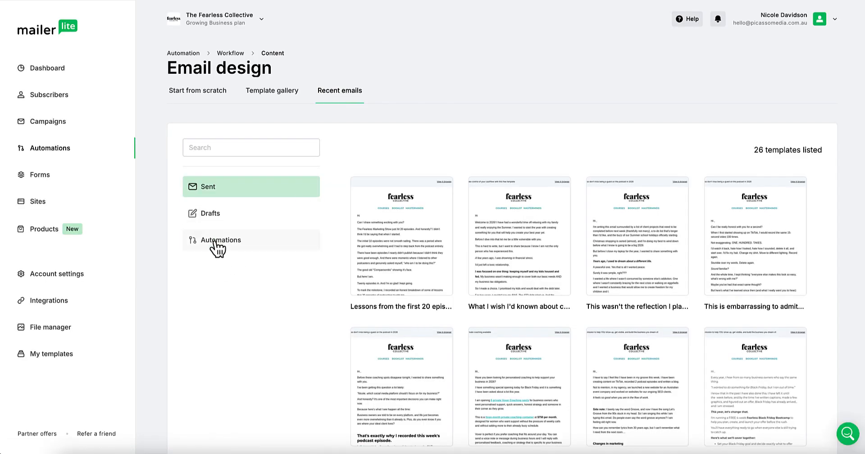
click(216, 245)
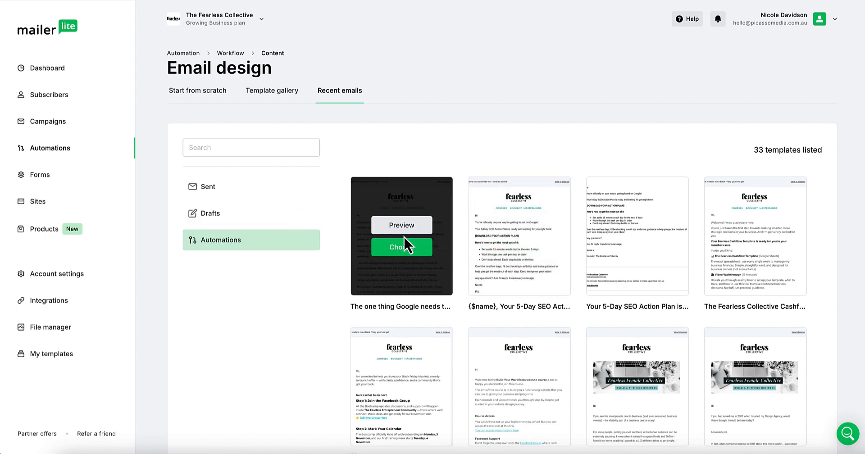
click(401, 250)
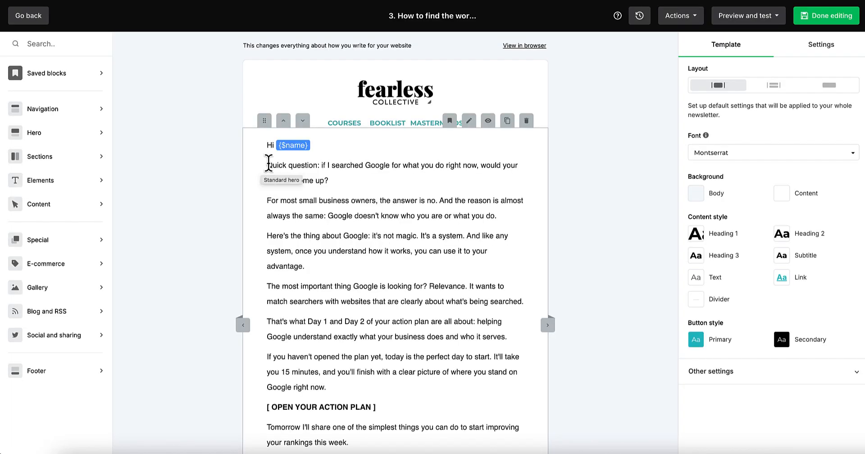
Step: Replace the old body text with the pasted Email 3 copy
click(269, 163)
scroll(383, 216, down, 3)
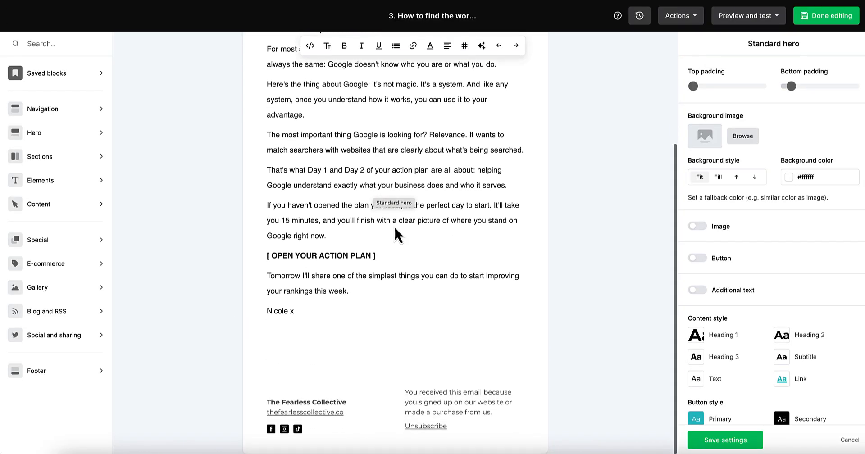
shift+click(354, 293)
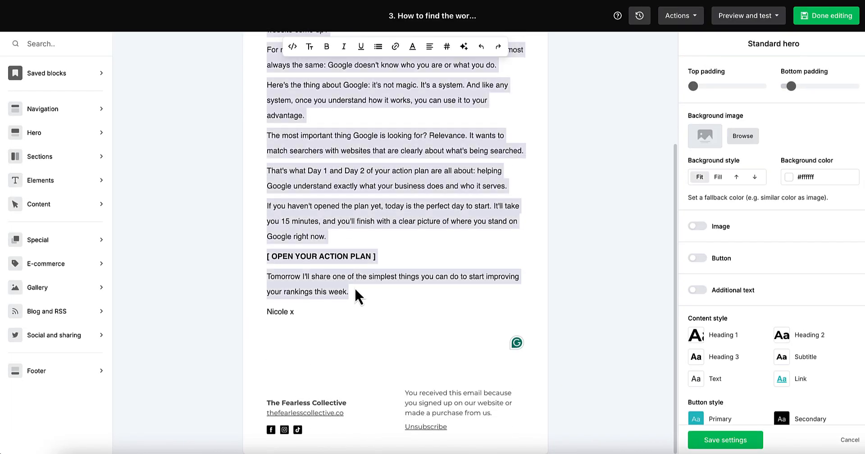
key(ctrl+v)
scroll(370, 223, up, 3)
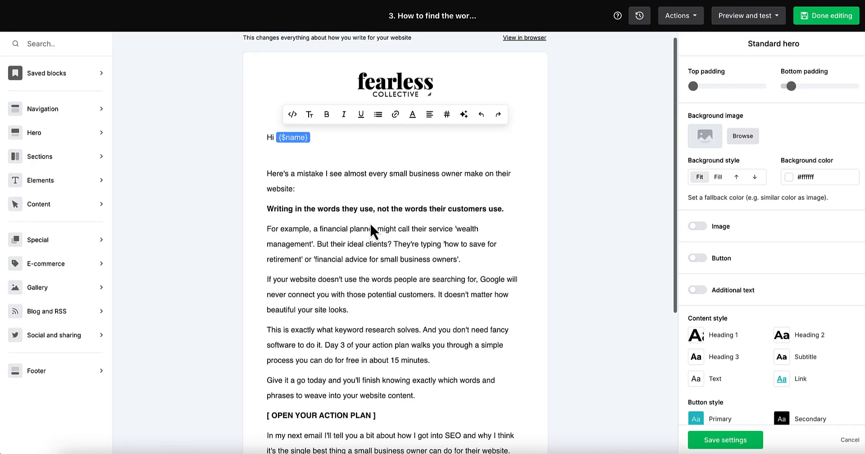
click(305, 162)
Step: Delete the blank line under 'Hi {$name}' and the duplicate sign-off, then finish editing
key(BackSpace)
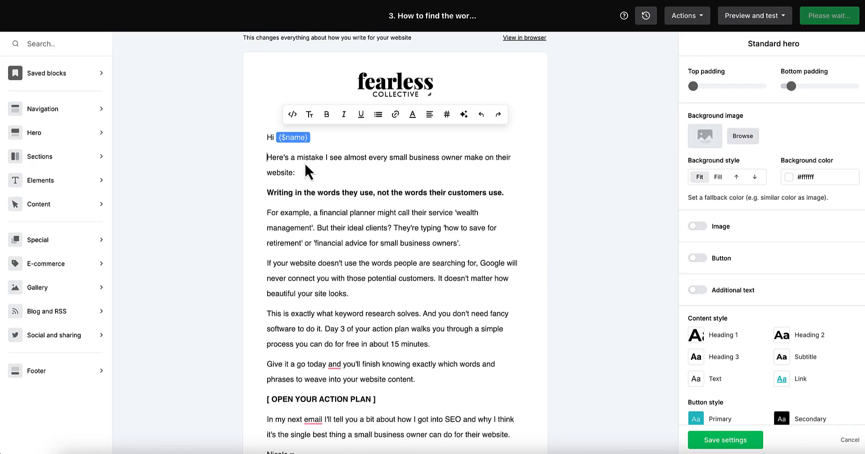
scroll(411, 183, down, 4)
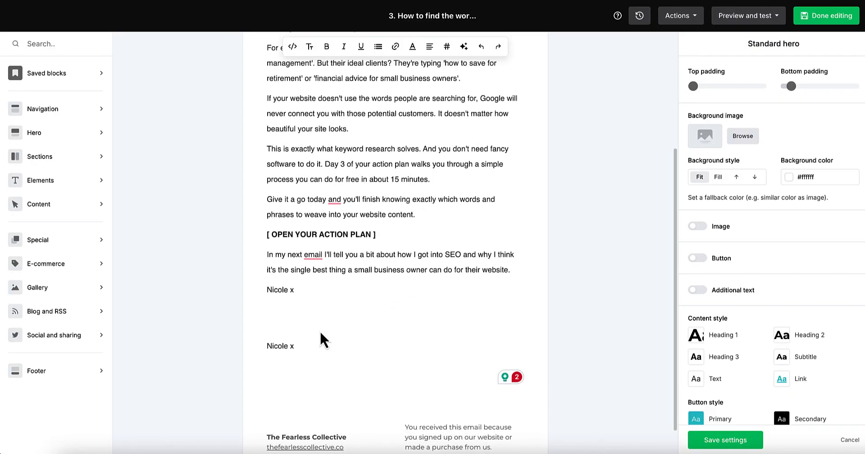
drag(298, 353, 328, 363)
key(BackSpace)
key(BackSpace)
key(BackSpace)
key(BackSpace)
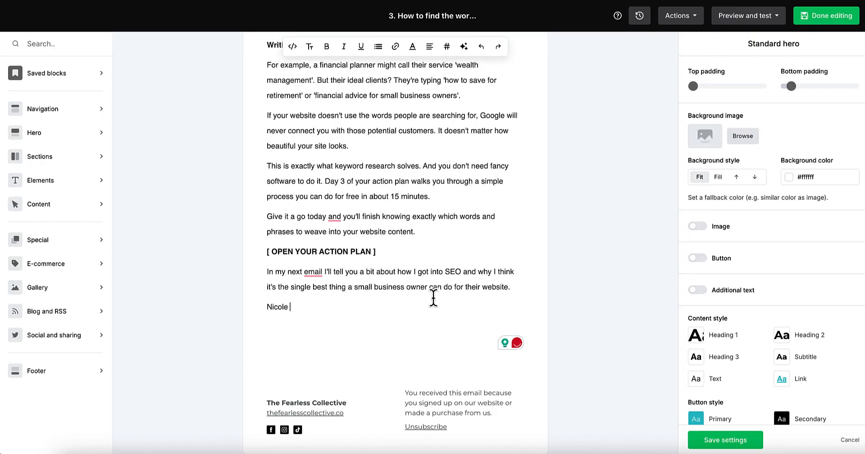
scroll(374, 226, up, 4)
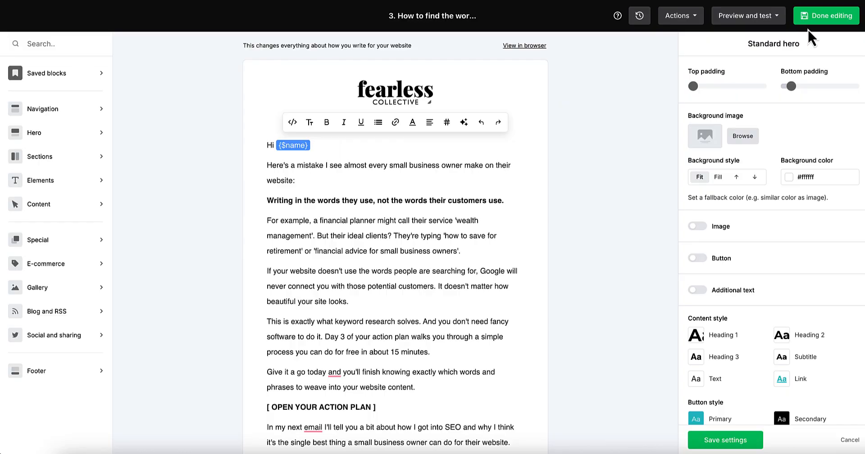
click(830, 18)
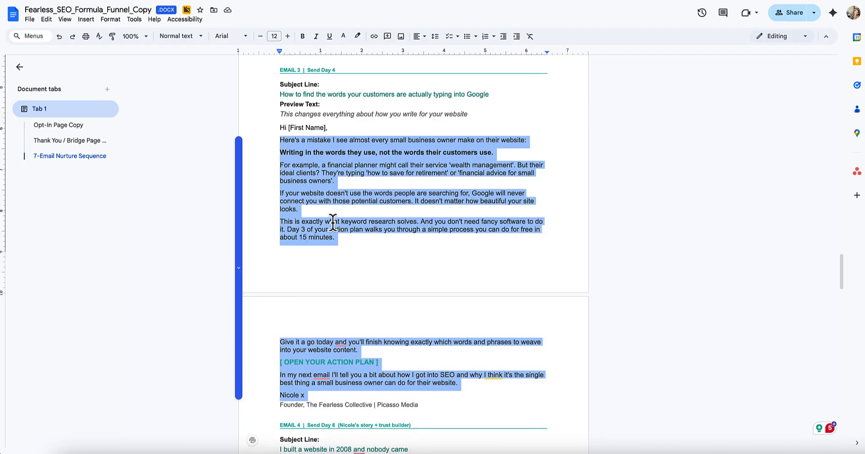
Step: Scroll through the Fearless_SEO_Formula_Funnel_Copy doc, reading Emails 4 to 7
scroll(332, 218, down, 3)
scroll(326, 203, down, 3)
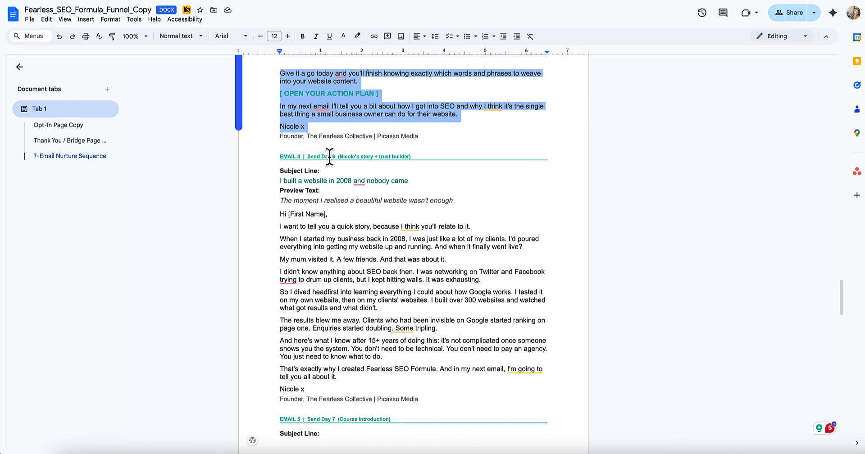
scroll(351, 199, down, 2)
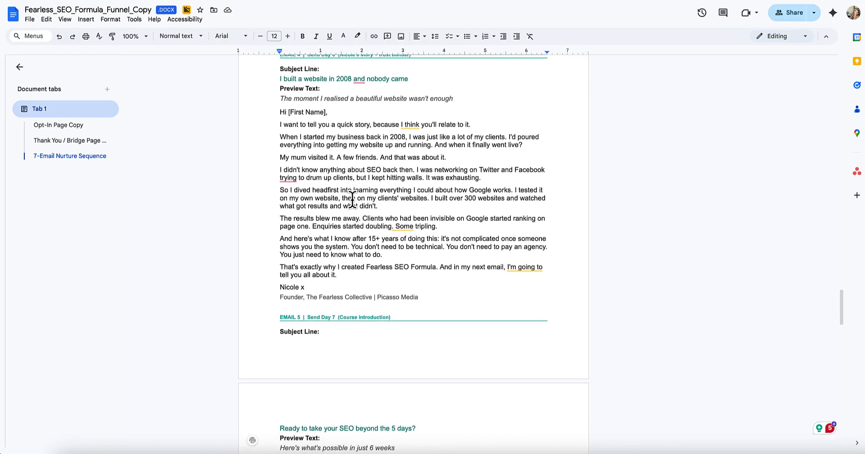
scroll(352, 198, down, 4)
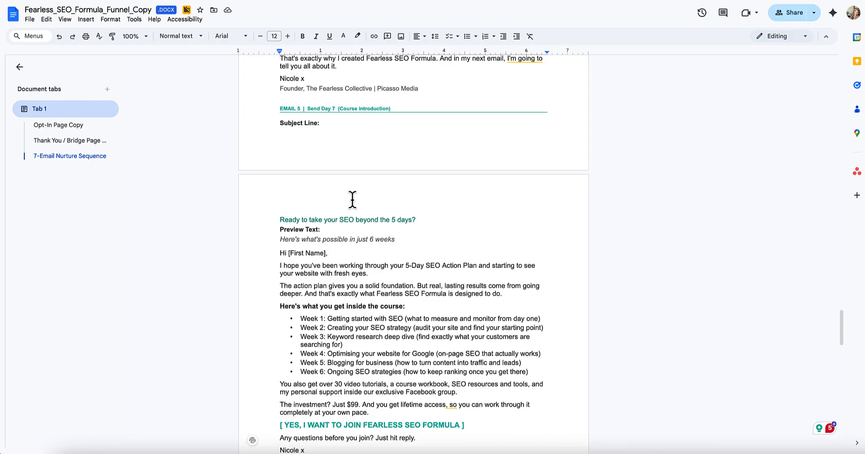
scroll(352, 198, down, 1)
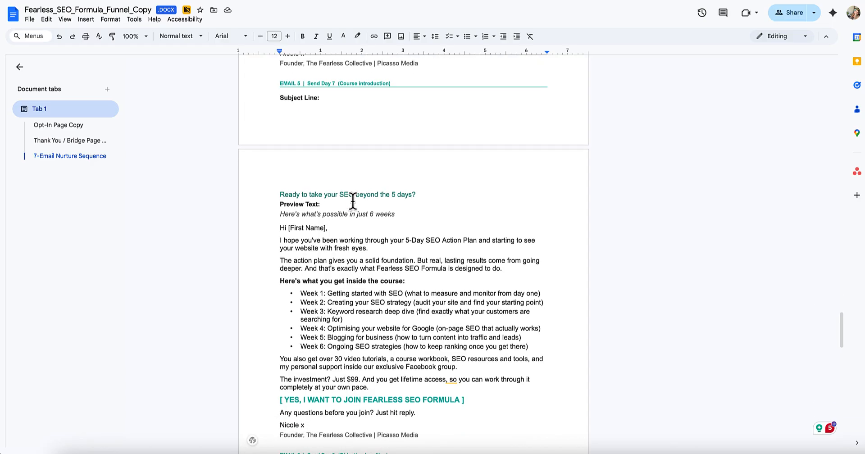
scroll(353, 201, down, 4)
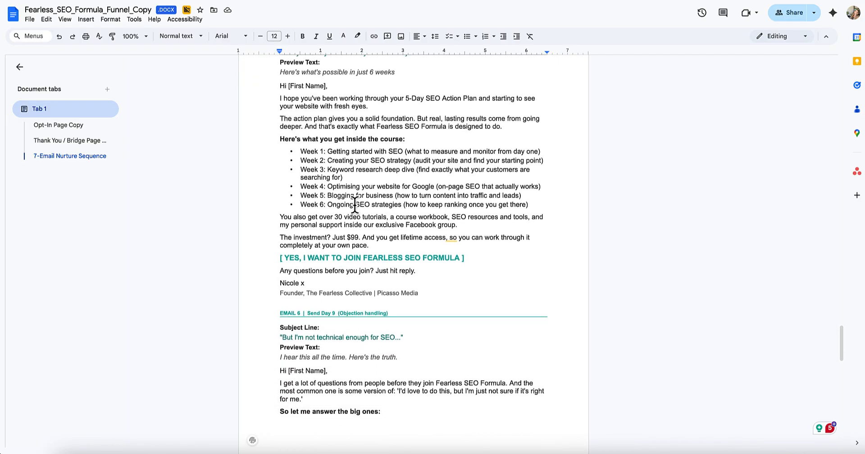
scroll(442, 213, down, 8)
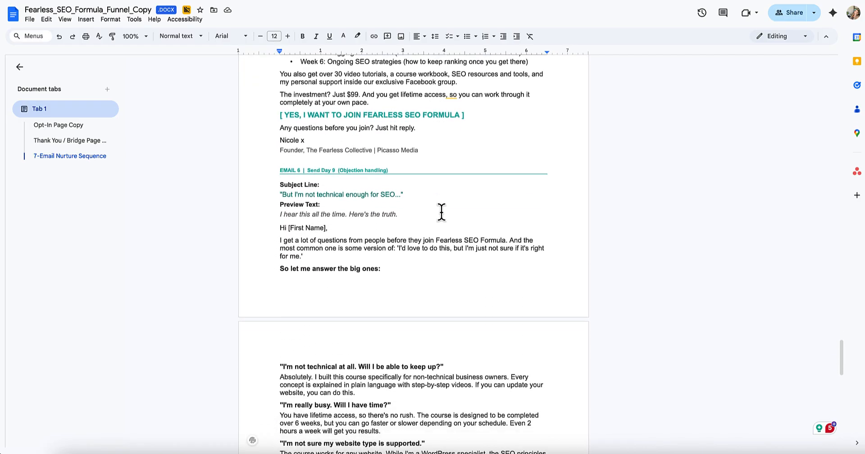
scroll(442, 212, down, 1)
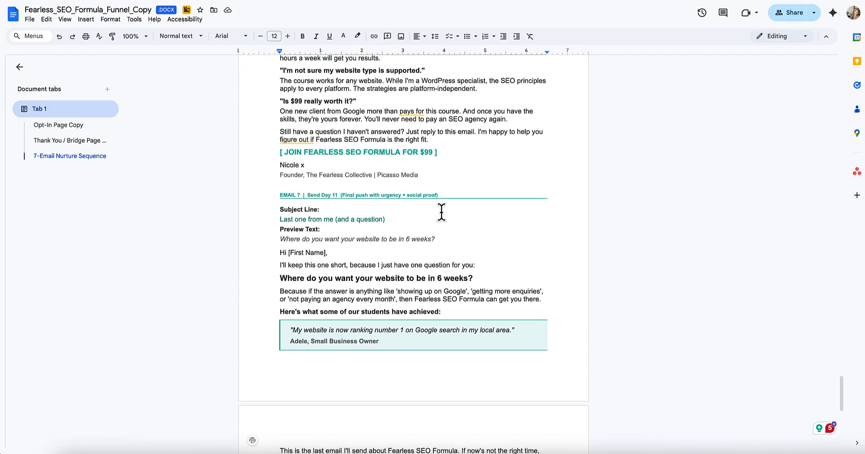
scroll(441, 212, down, 2)
scroll(441, 212, down, 5)
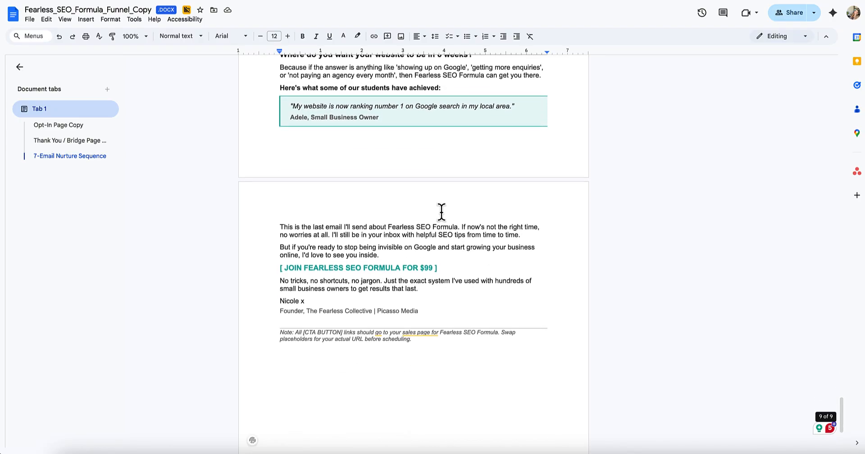
scroll(441, 213, down, 2)
scroll(440, 213, up, 5)
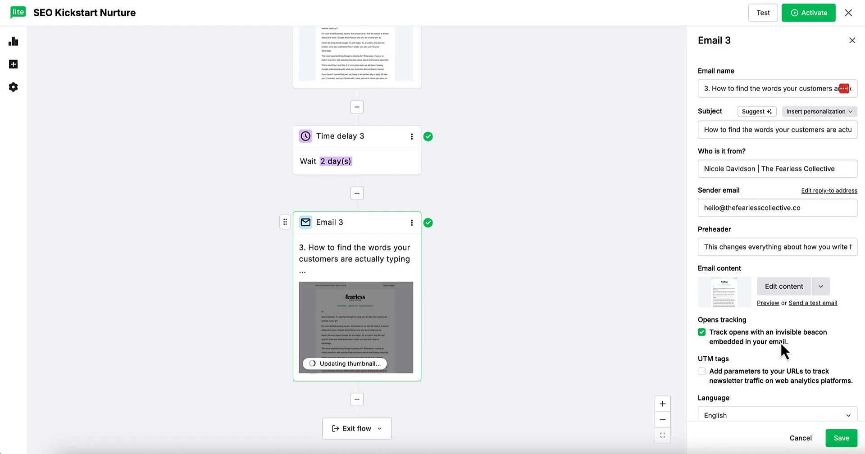
Step: Save Email 3's settings so its thumbnail shows the new design
click(841, 437)
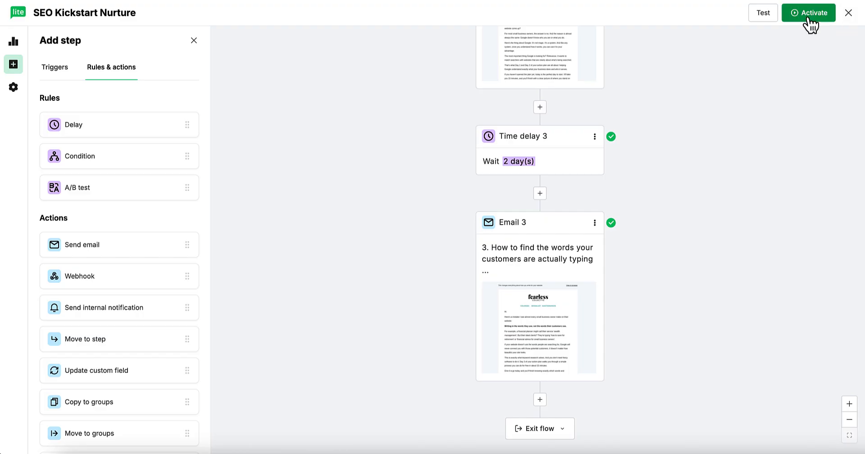
Step: Review the Test automation emails panel's explanations and test address field
click(762, 14)
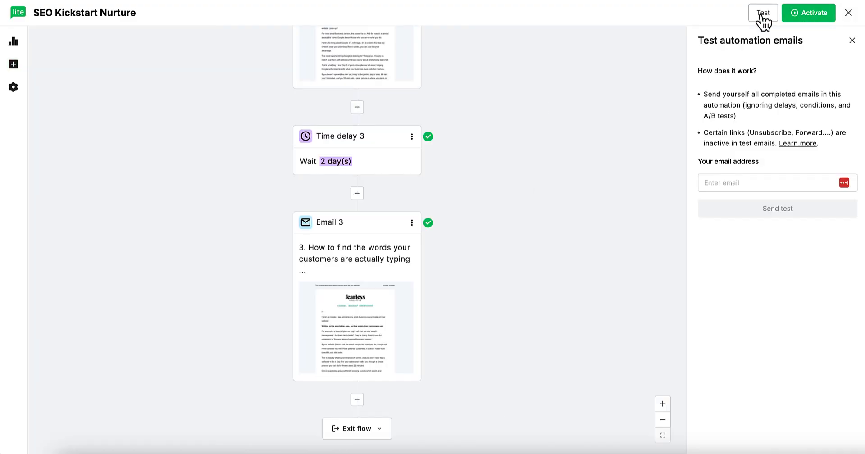
triple_click(796, 101)
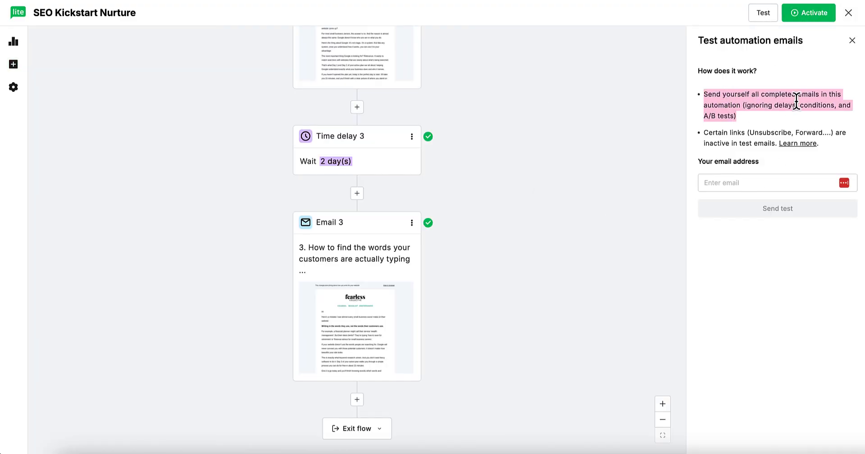
click(739, 87)
drag(720, 92, 811, 115)
click(754, 85)
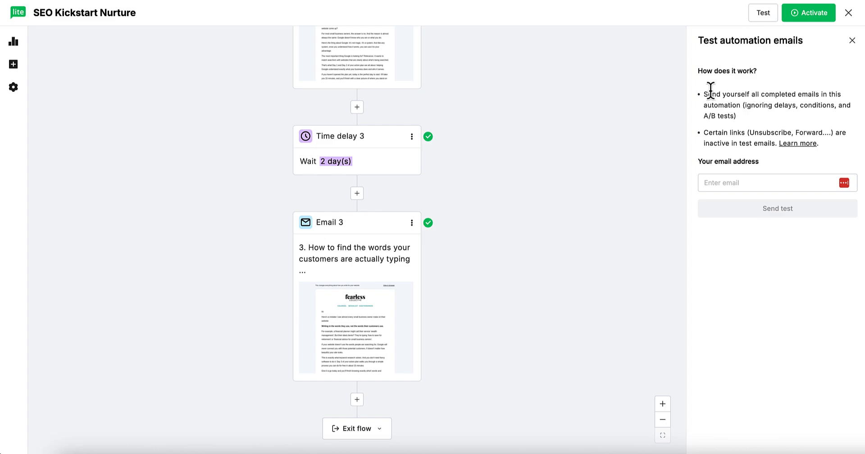
drag(712, 93, 790, 124)
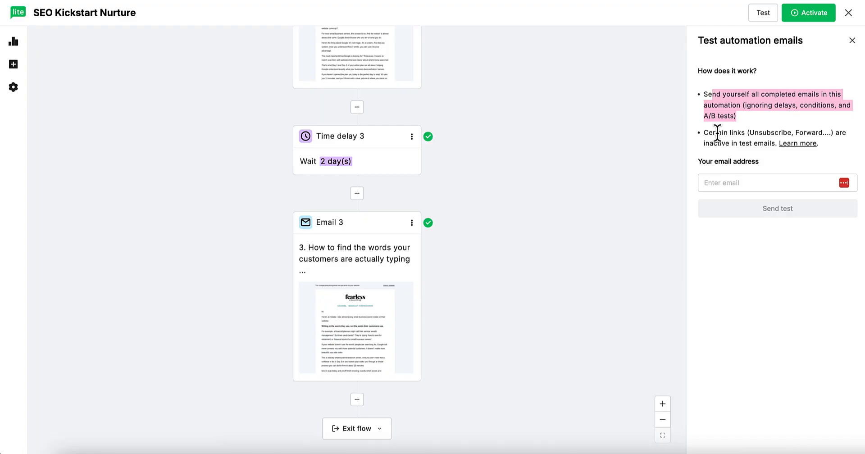
click(718, 182)
click(714, 143)
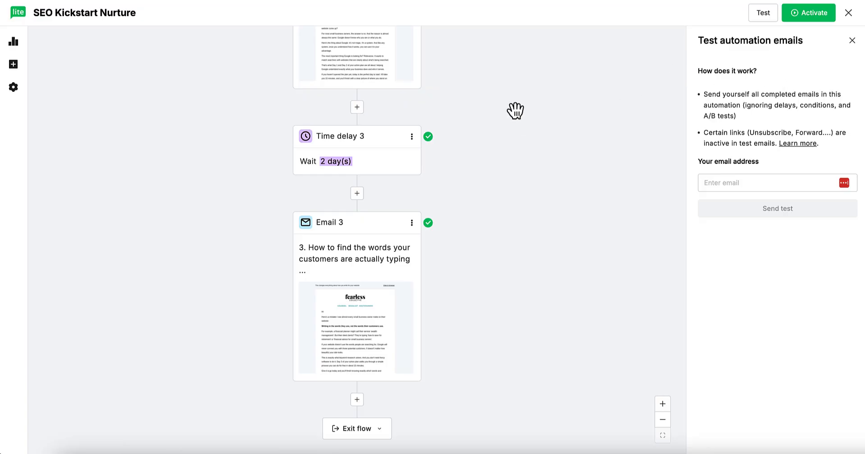
Step: Close the test panel, confirm activation of SEO Kickstart Nurture, and exit to the Automations list
click(852, 41)
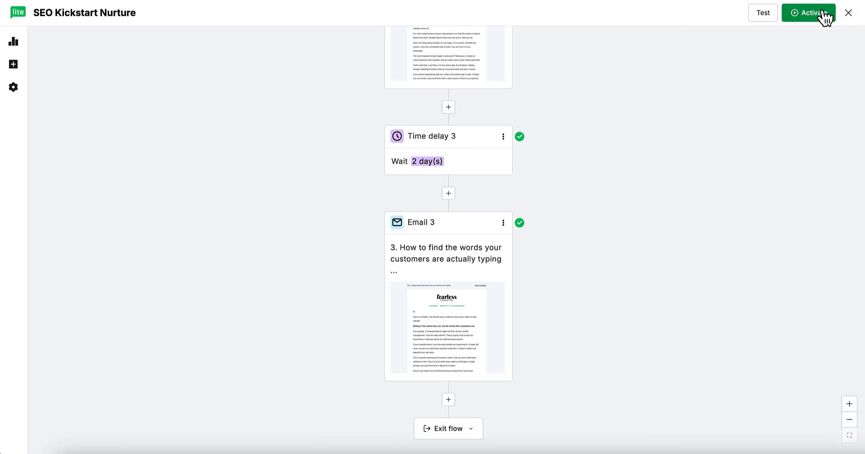
click(820, 18)
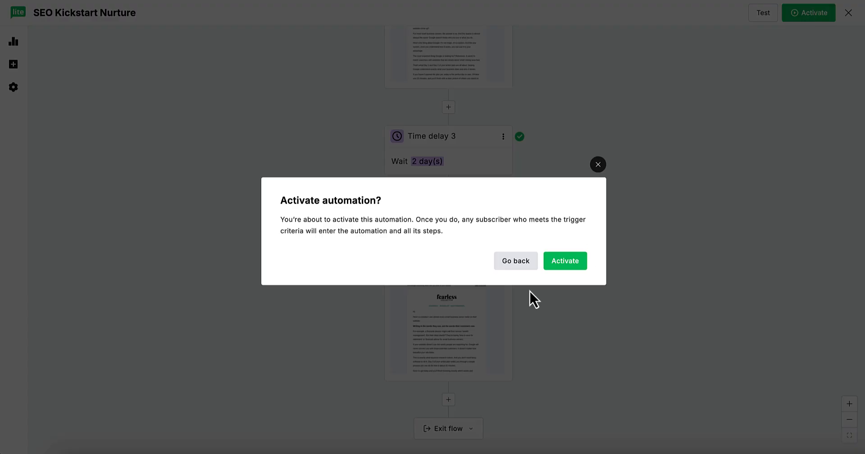
drag(293, 220, 472, 250)
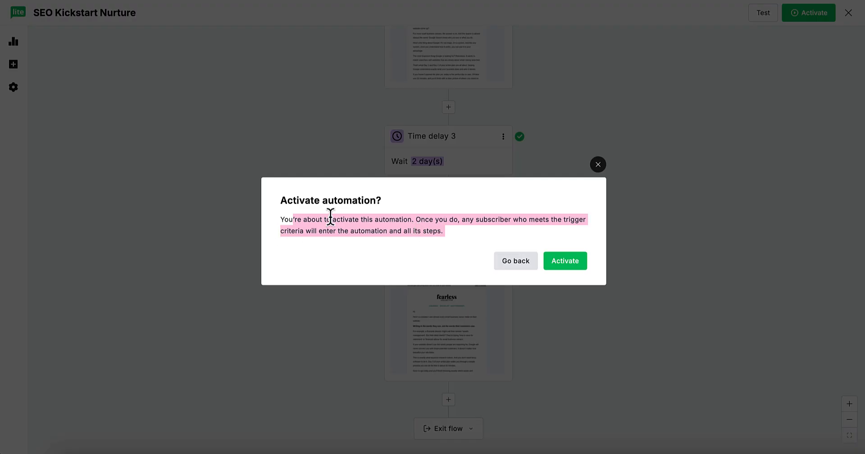
click(570, 262)
scroll(275, 138, up, 2)
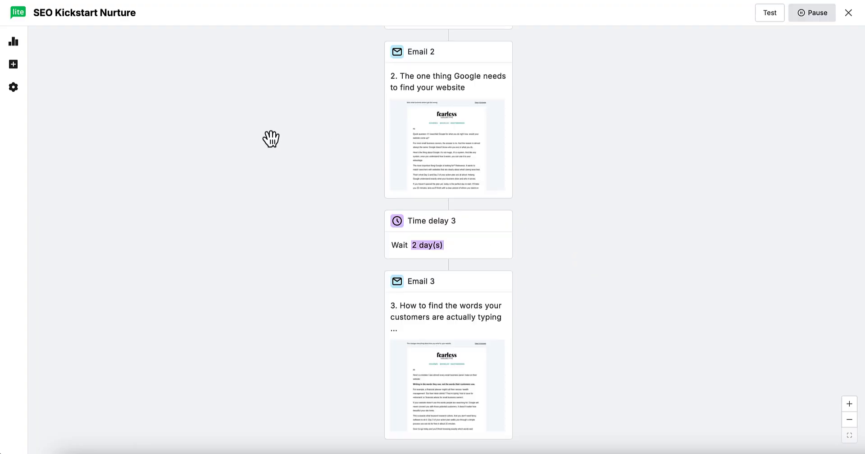
click(848, 18)
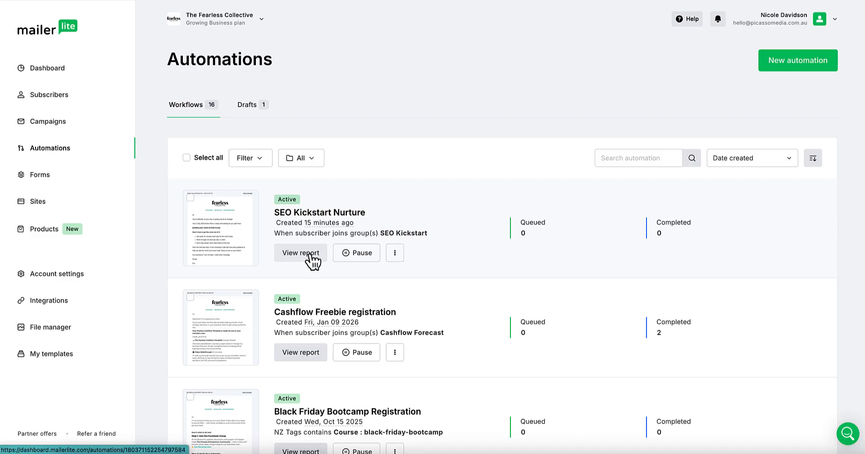
click(394, 252)
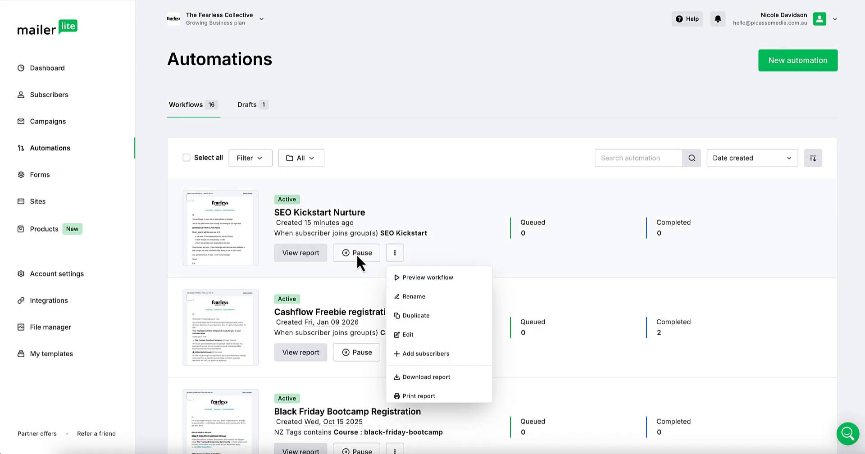
click(359, 266)
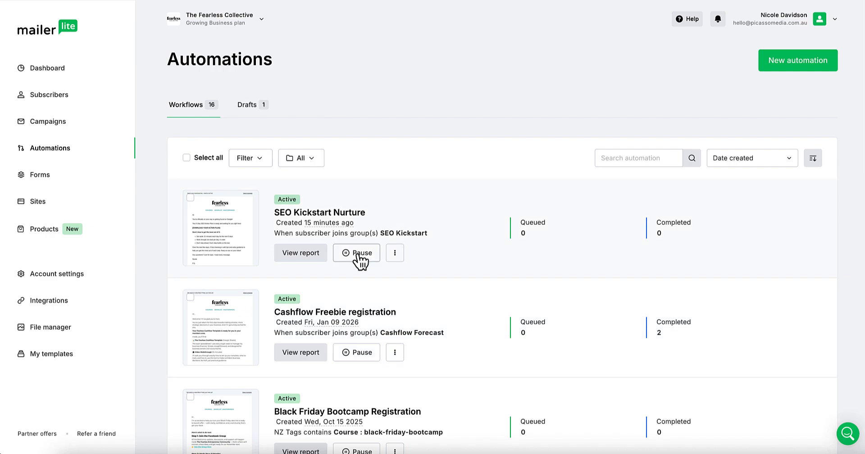